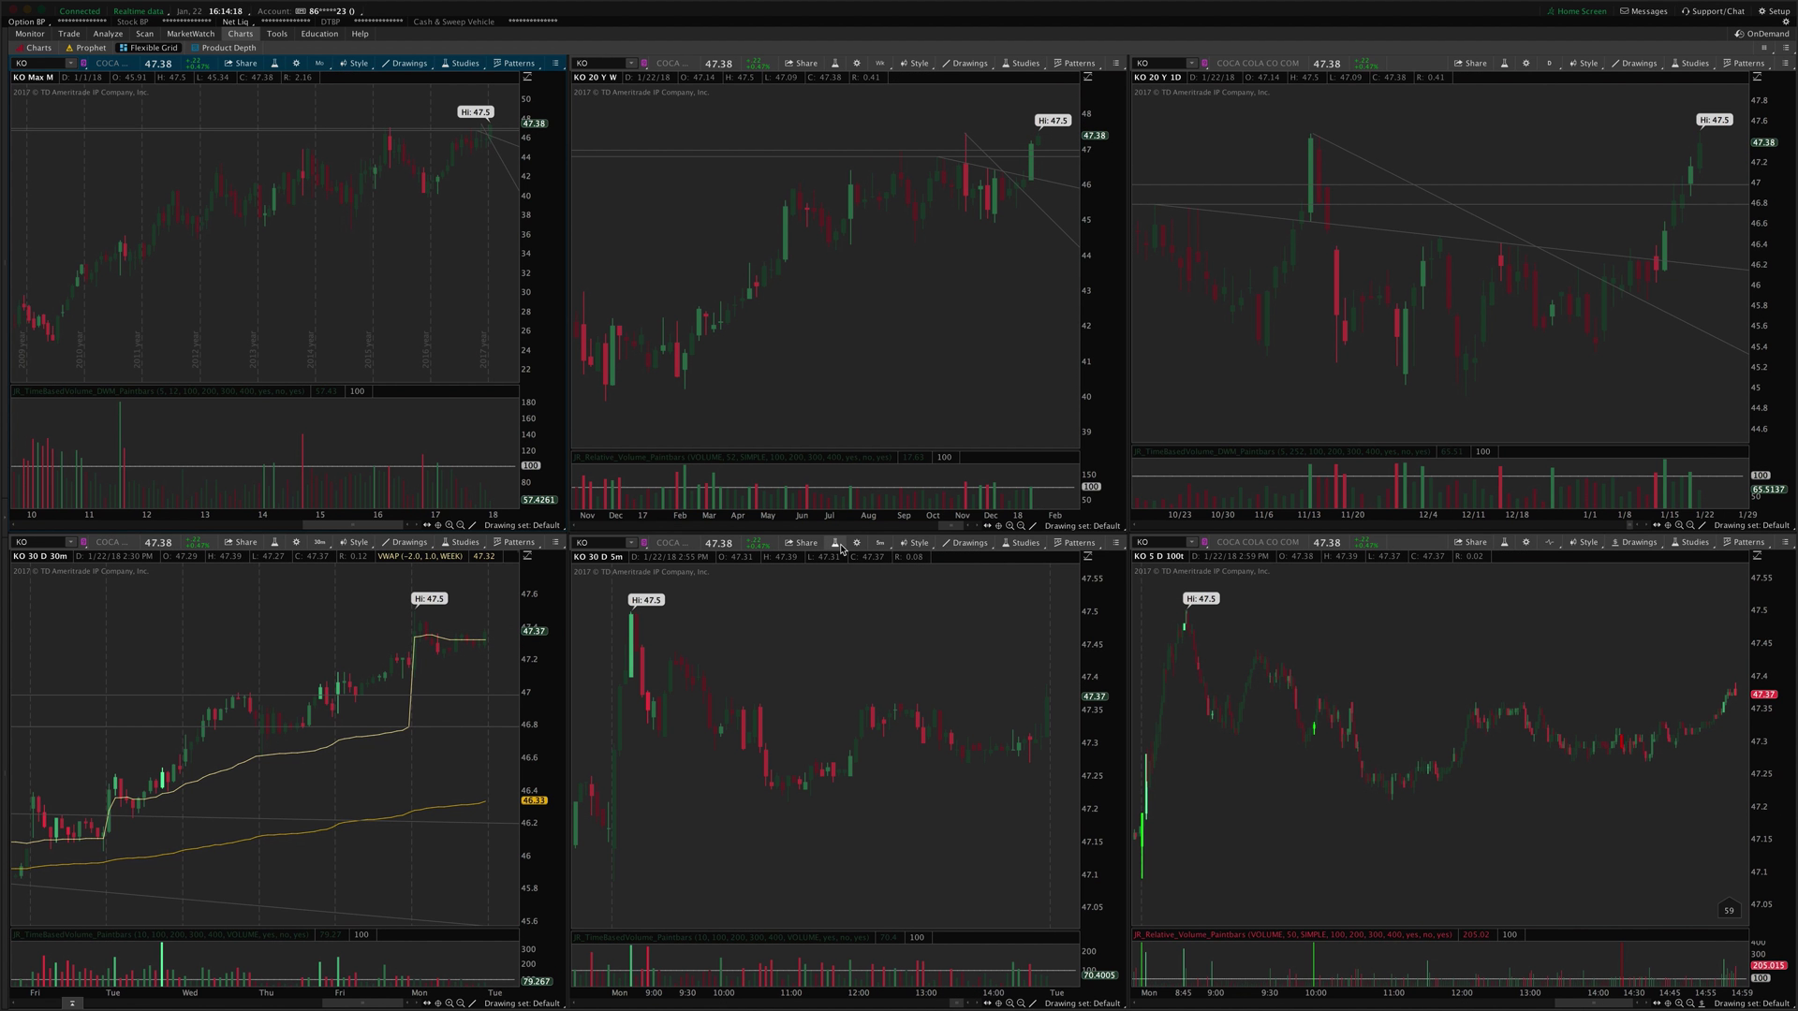
- Check the settings of the JR_TimeBasedVolume_Paintbars study on the 5-minute KO chart, leaving them as they are
{"action": "left_click", "coordinate": [840, 548]}
{"action": "left_click", "coordinate": [906, 470]}
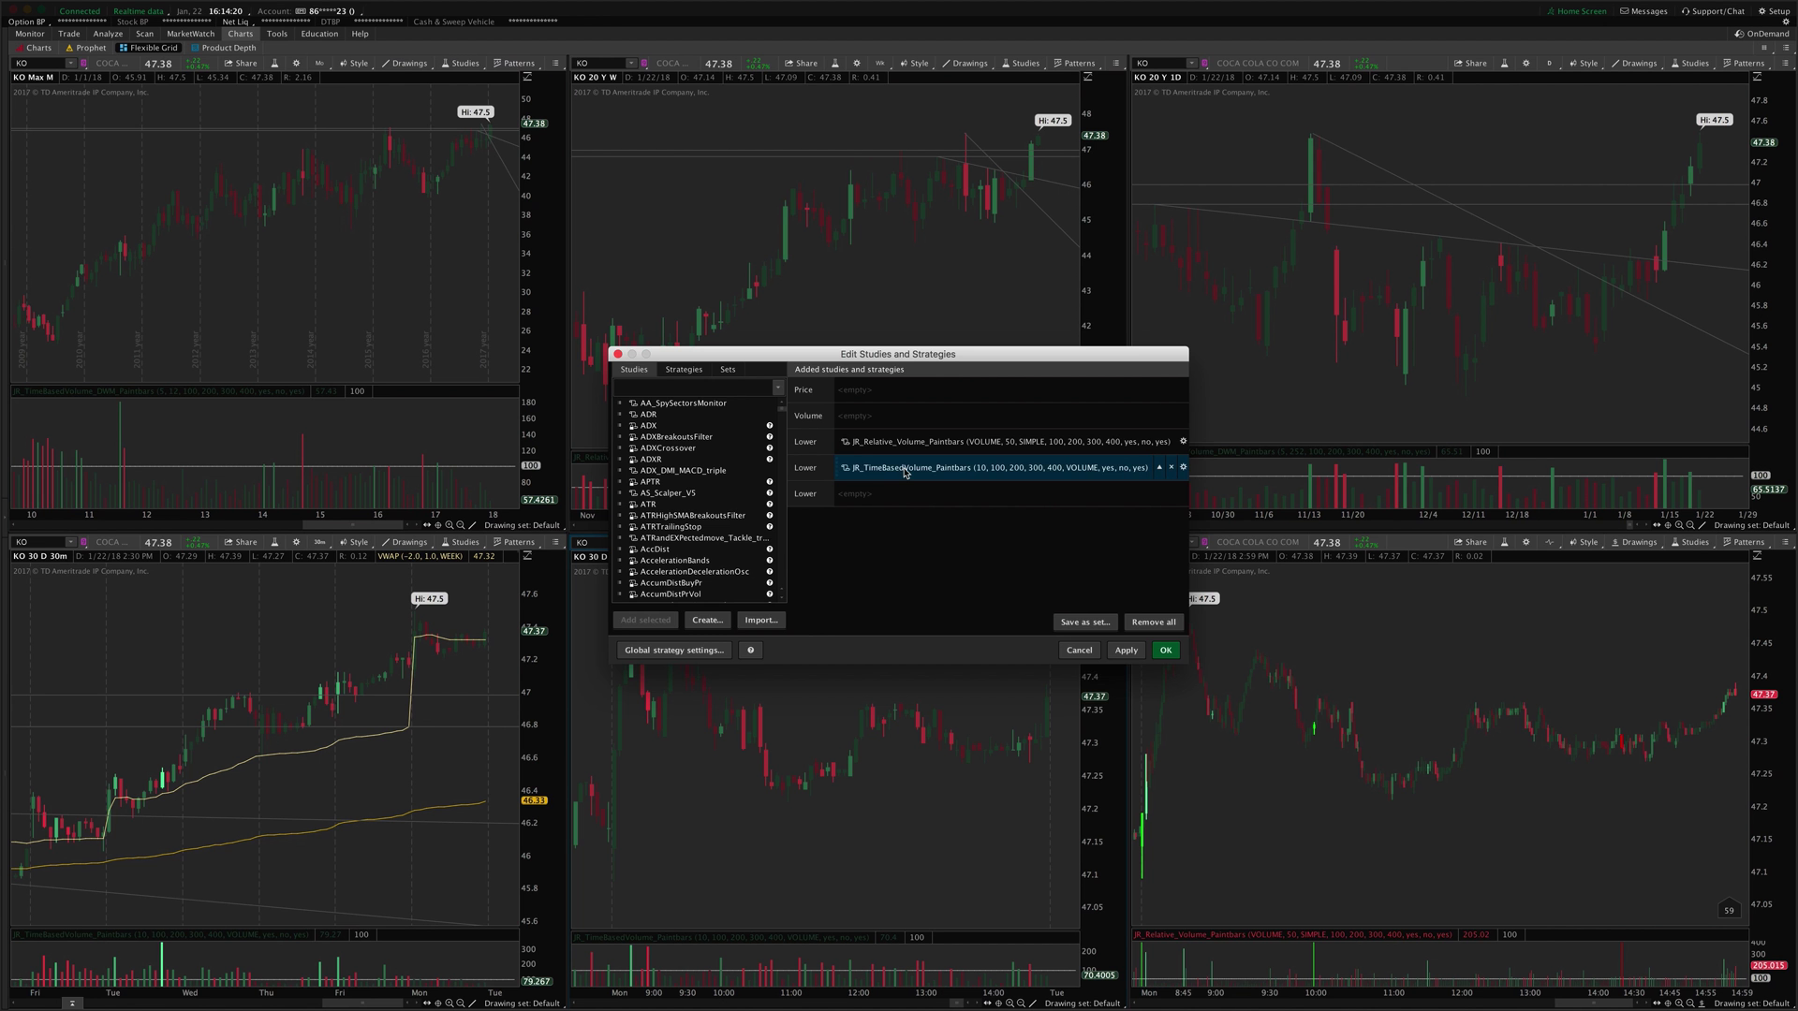
{"action": "double_click", "coordinate": [905, 470]}
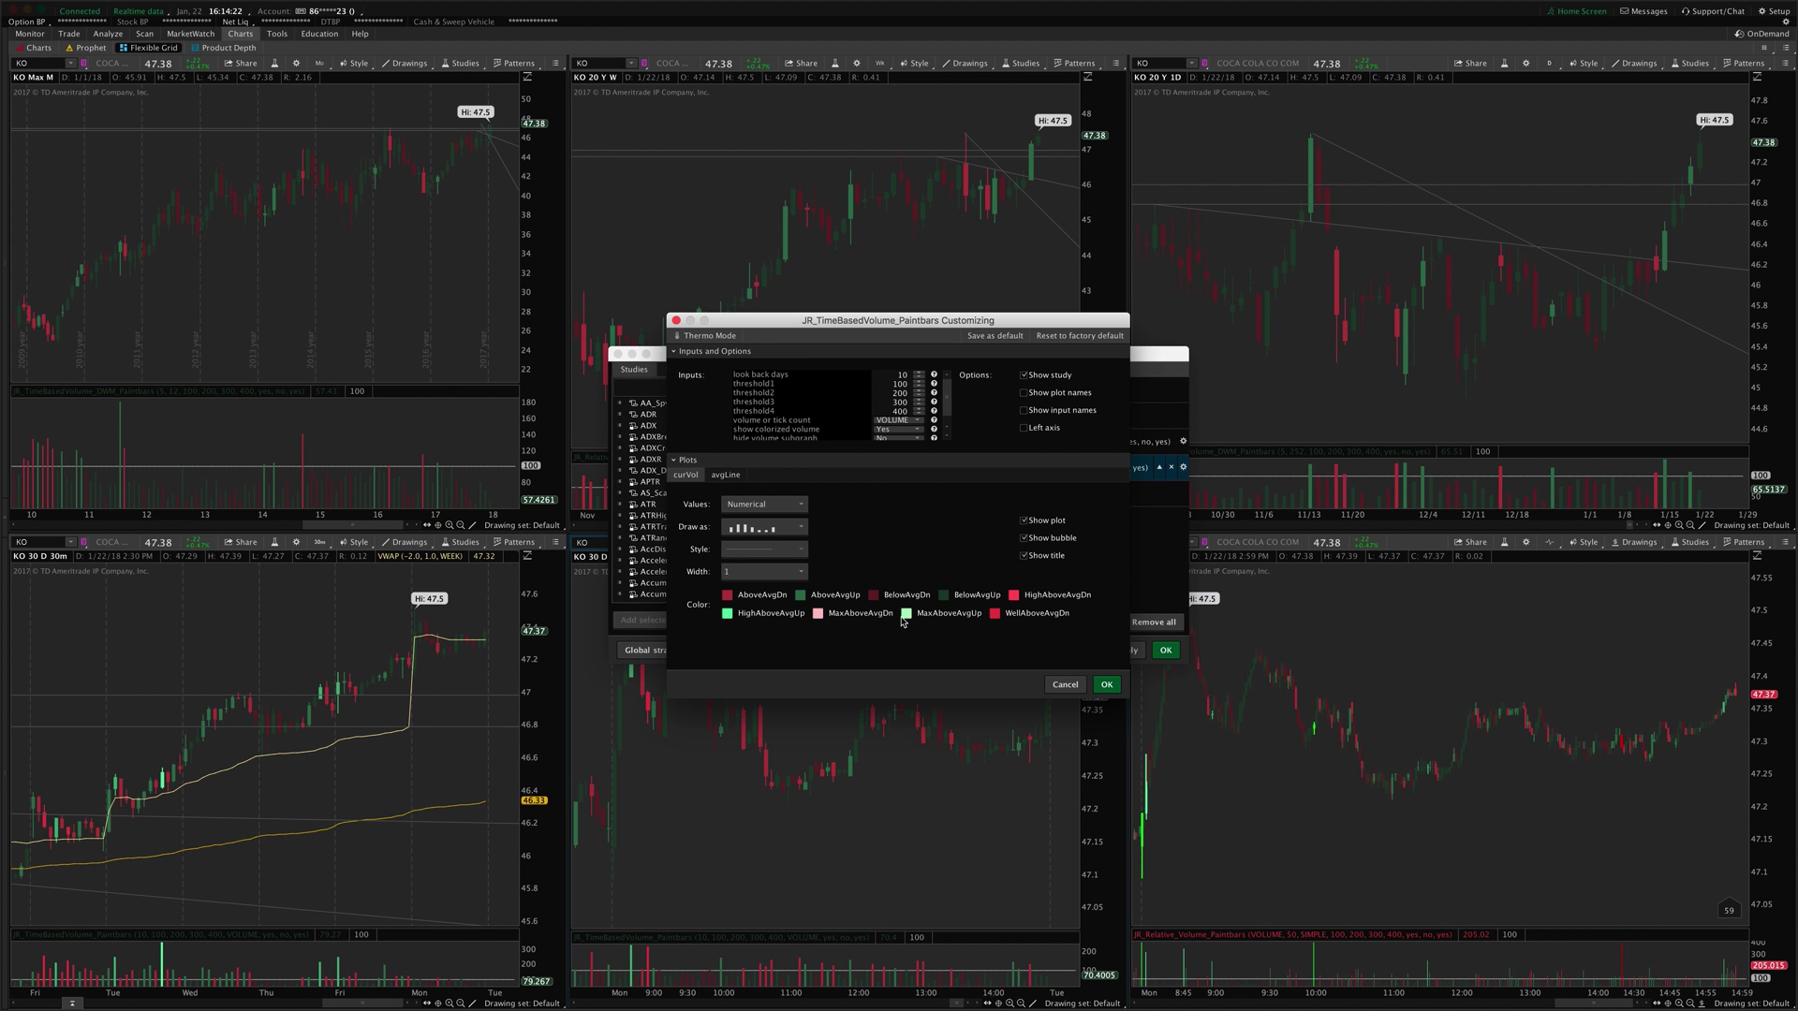
{"action": "left_click", "coordinate": [1068, 686]}
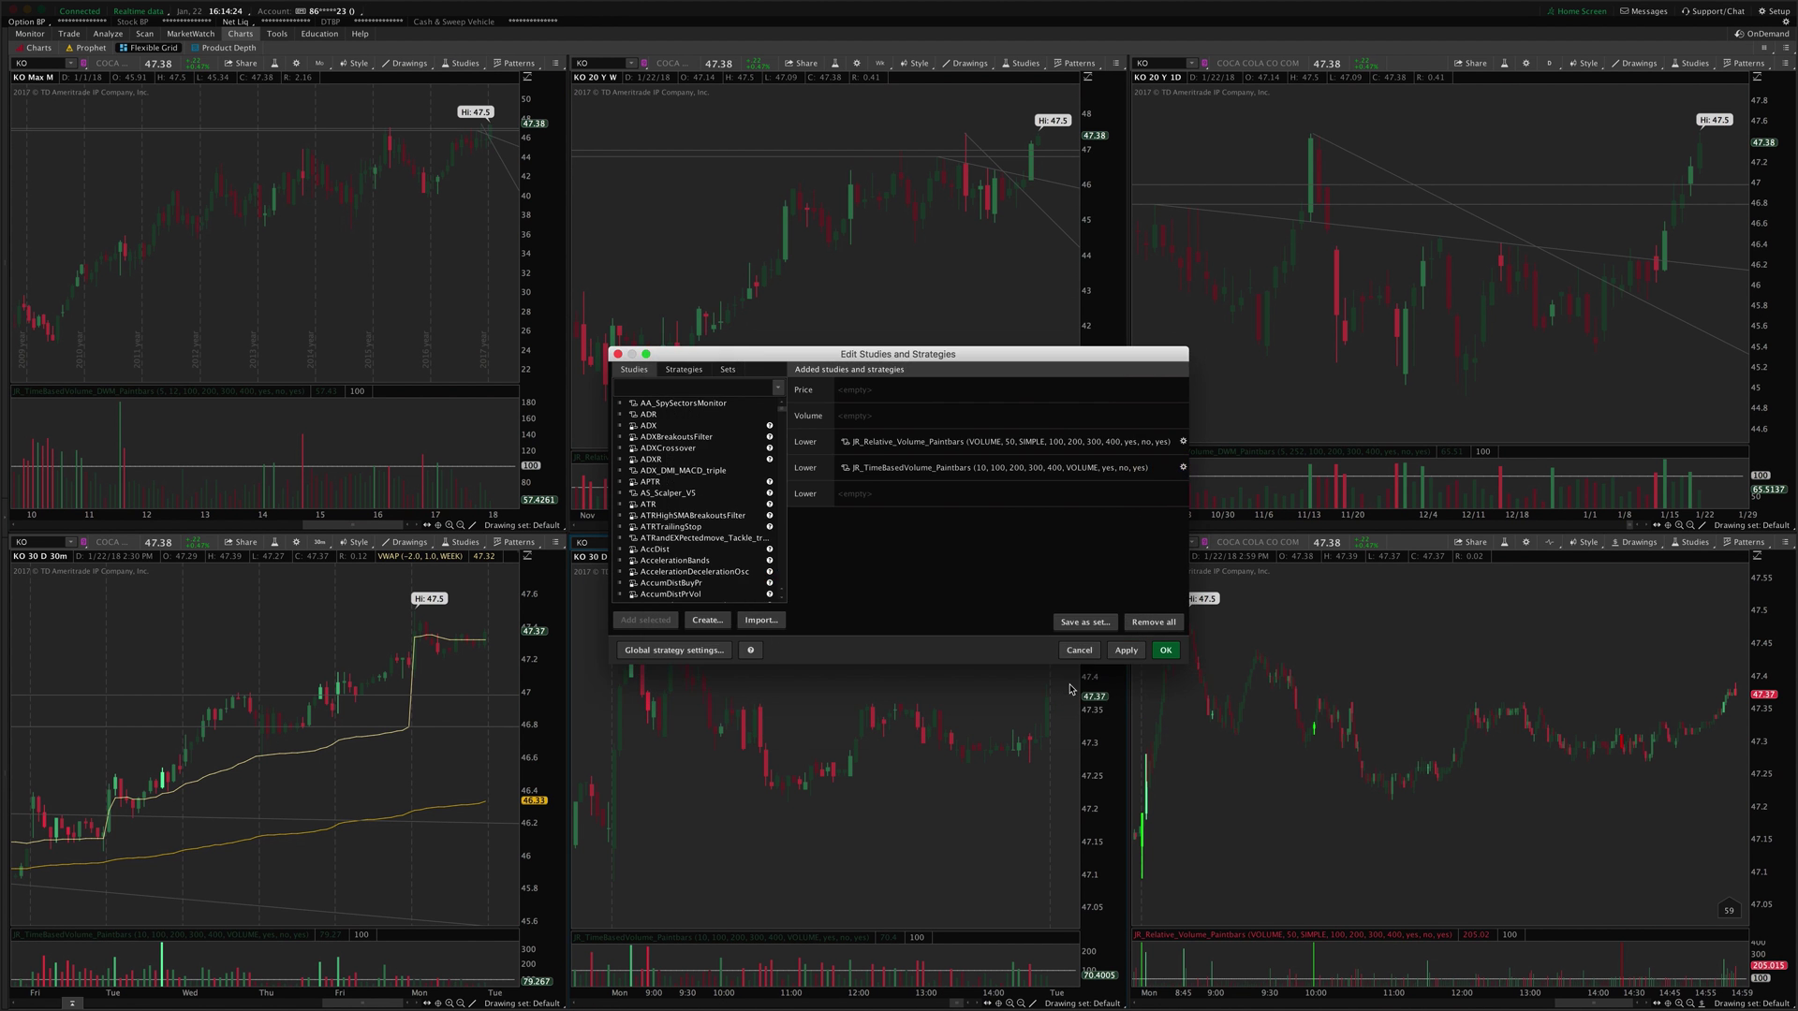
{"action": "left_click", "coordinate": [1079, 650]}
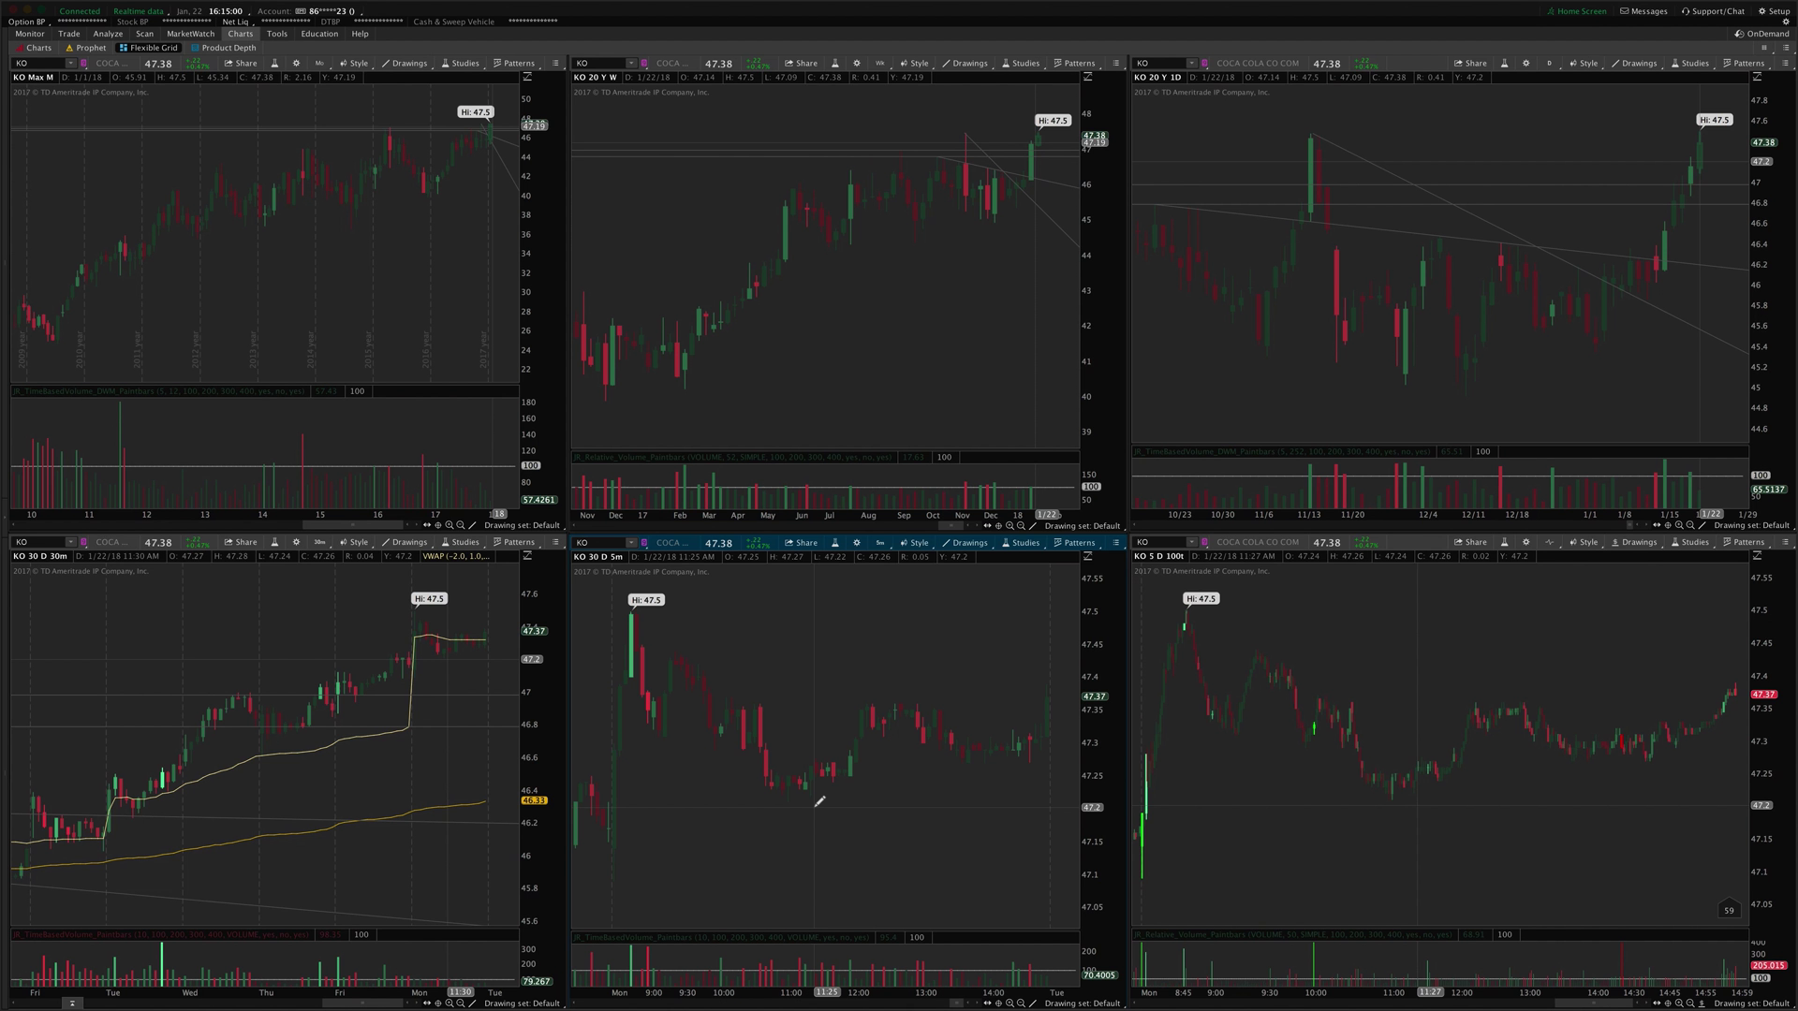
- Review the average source options of the JR_Relative_Volume_Paintbars study on the 5-minute chart, including TICK COUNT, without changing the setting
{"action": "left_click", "coordinate": [834, 543]}
{"action": "left_click", "coordinate": [883, 465]}
{"action": "double_click", "coordinate": [882, 441]}
{"action": "left_click", "coordinate": [890, 375]}
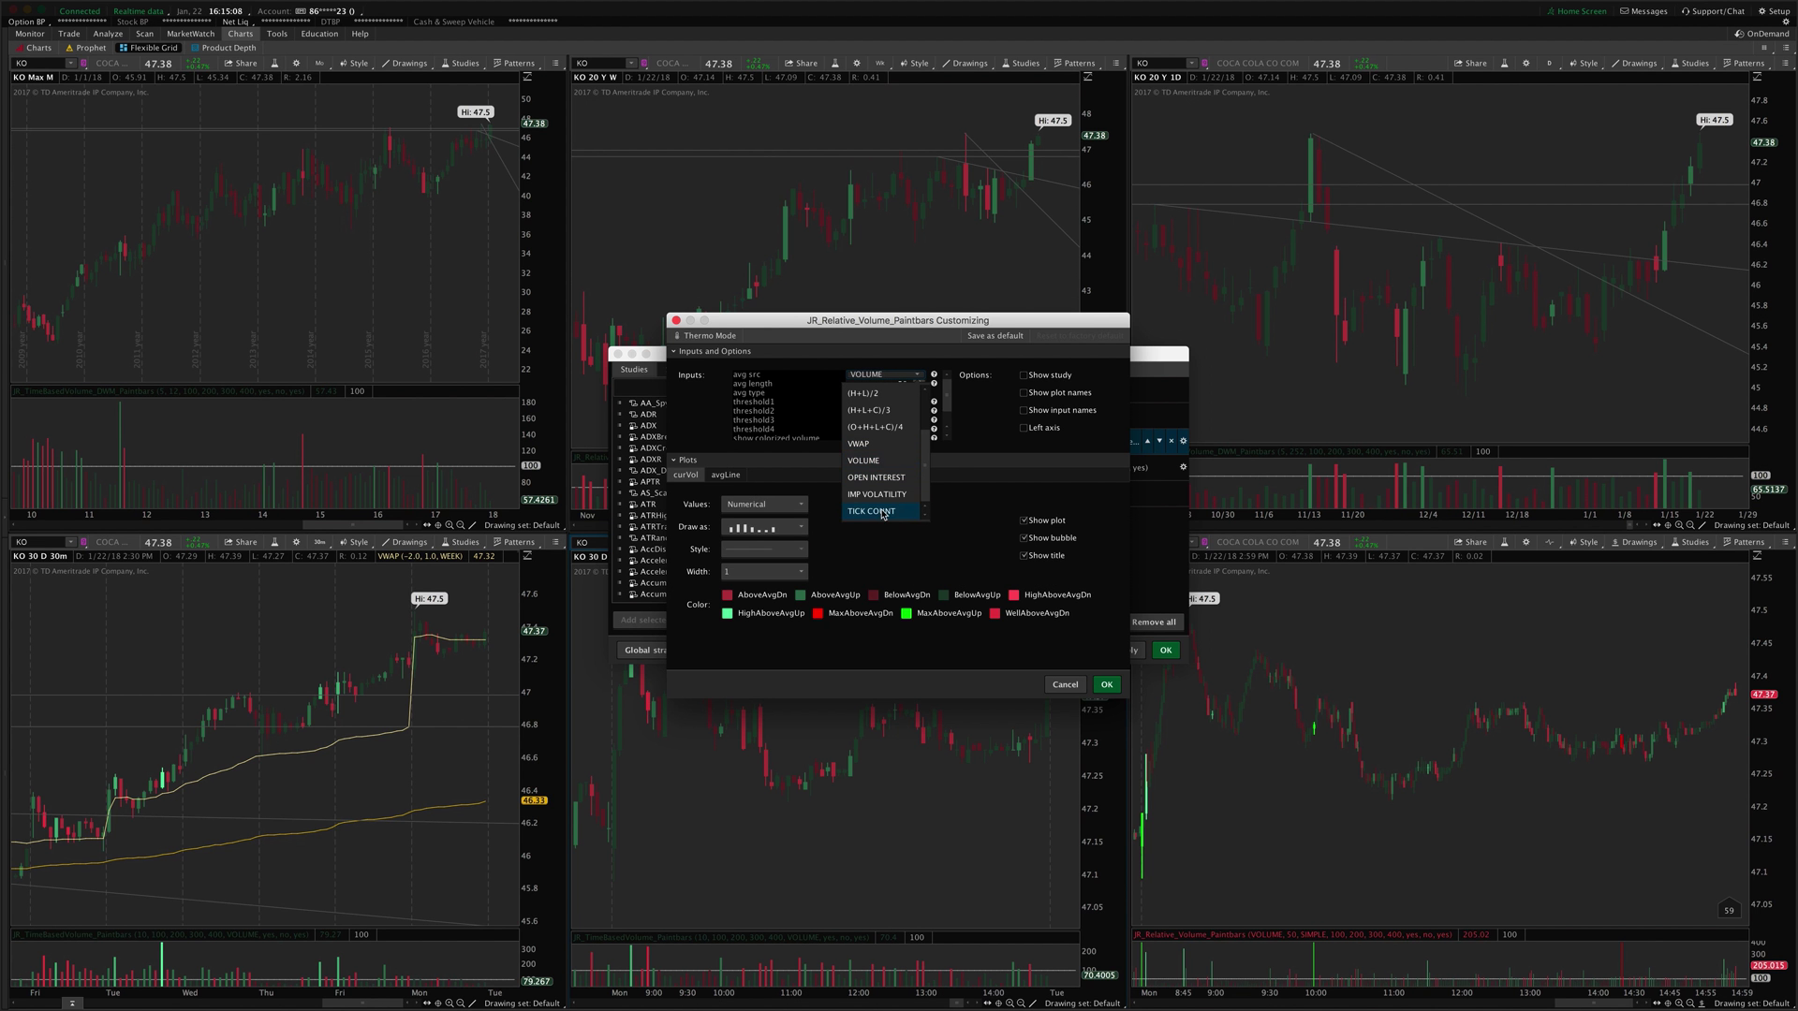
{"action": "left_click", "coordinate": [885, 562]}
{"action": "left_click", "coordinate": [1064, 684]}
{"action": "left_click", "coordinate": [1064, 663]}
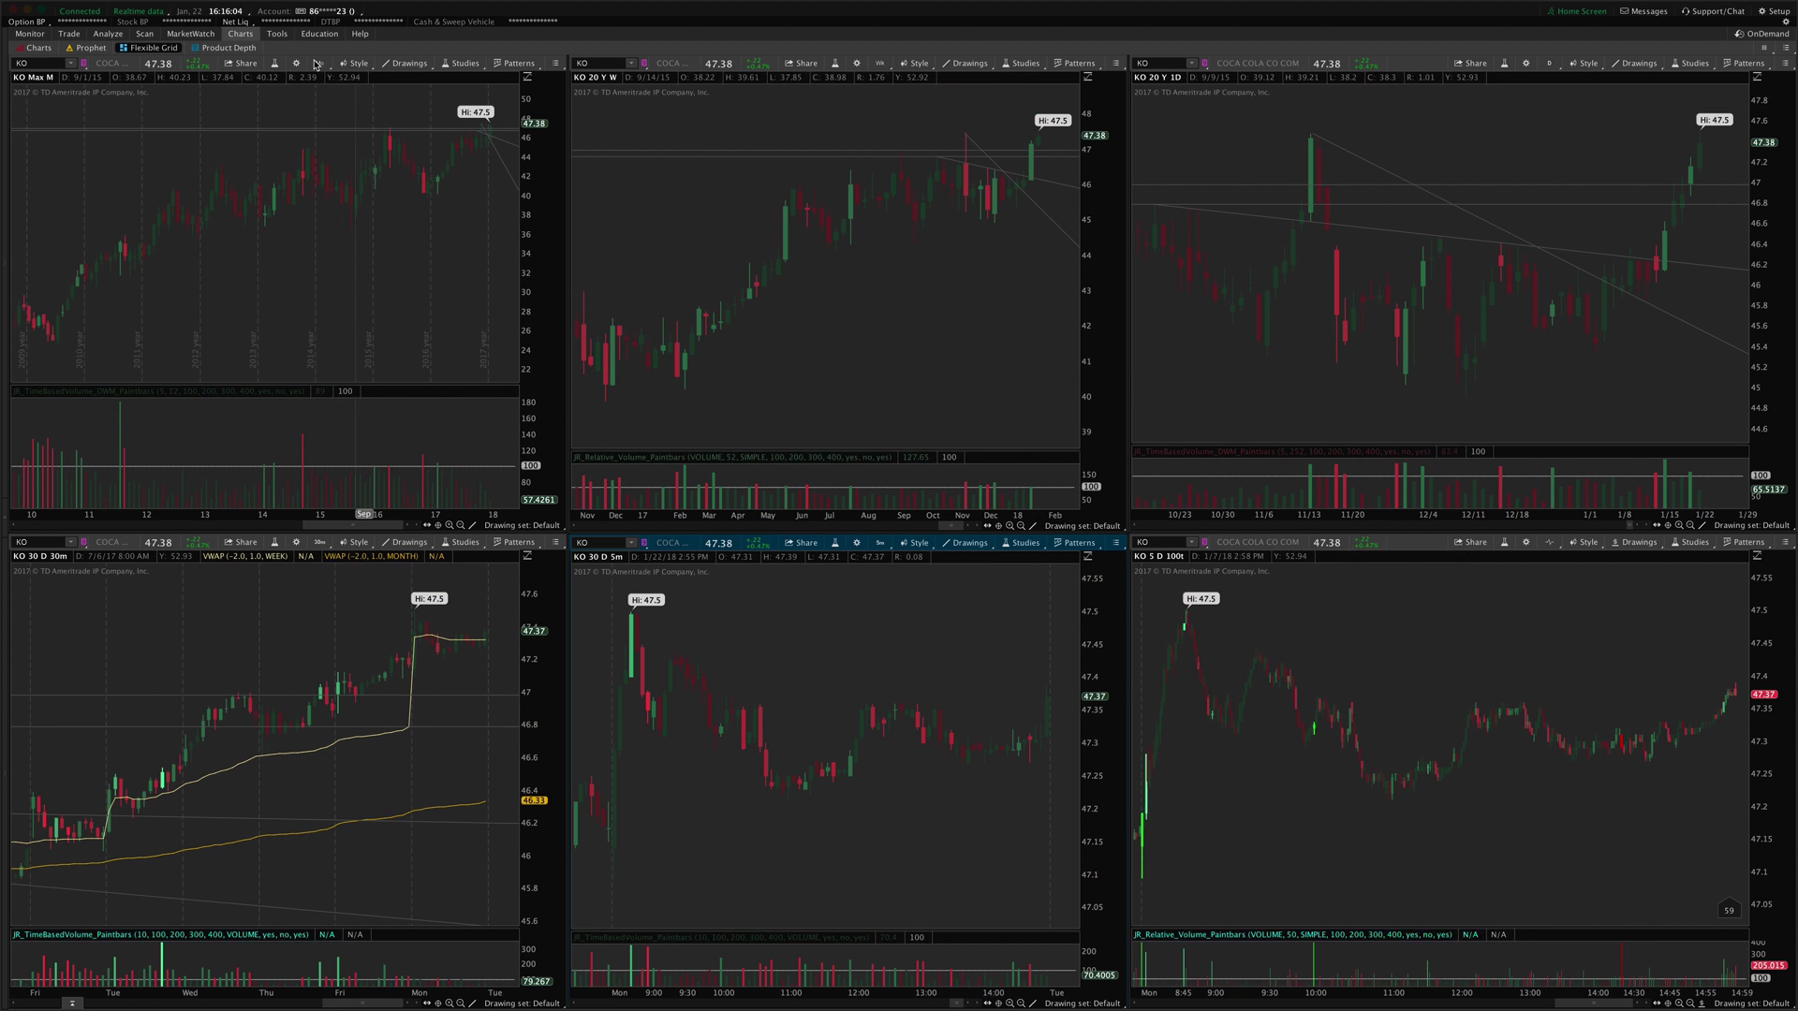
- Try 252 as the bars in cycle of the monthly chart's JR_TimeBasedVolume_DWM_Paintbars study, discard the entry and close the settings
{"action": "left_click", "coordinate": [275, 63]}
{"action": "double_click", "coordinate": [963, 438]}
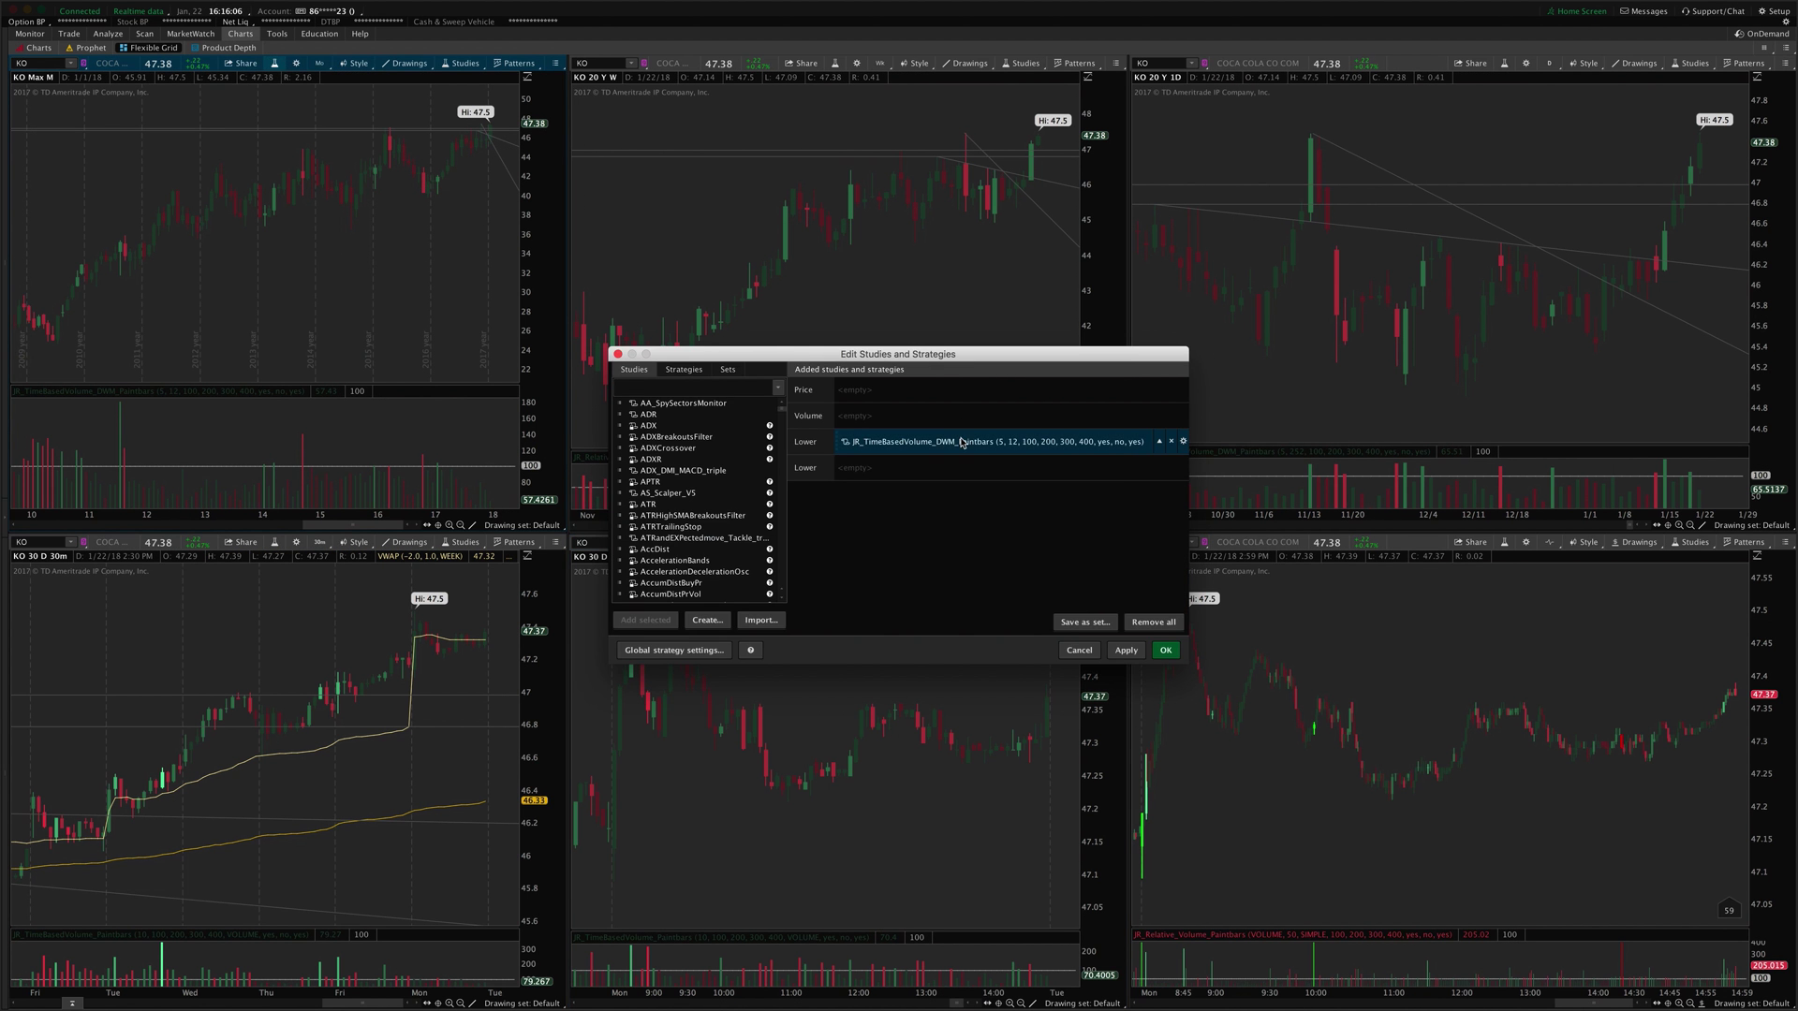
{"action": "left_click", "coordinate": [902, 384]}
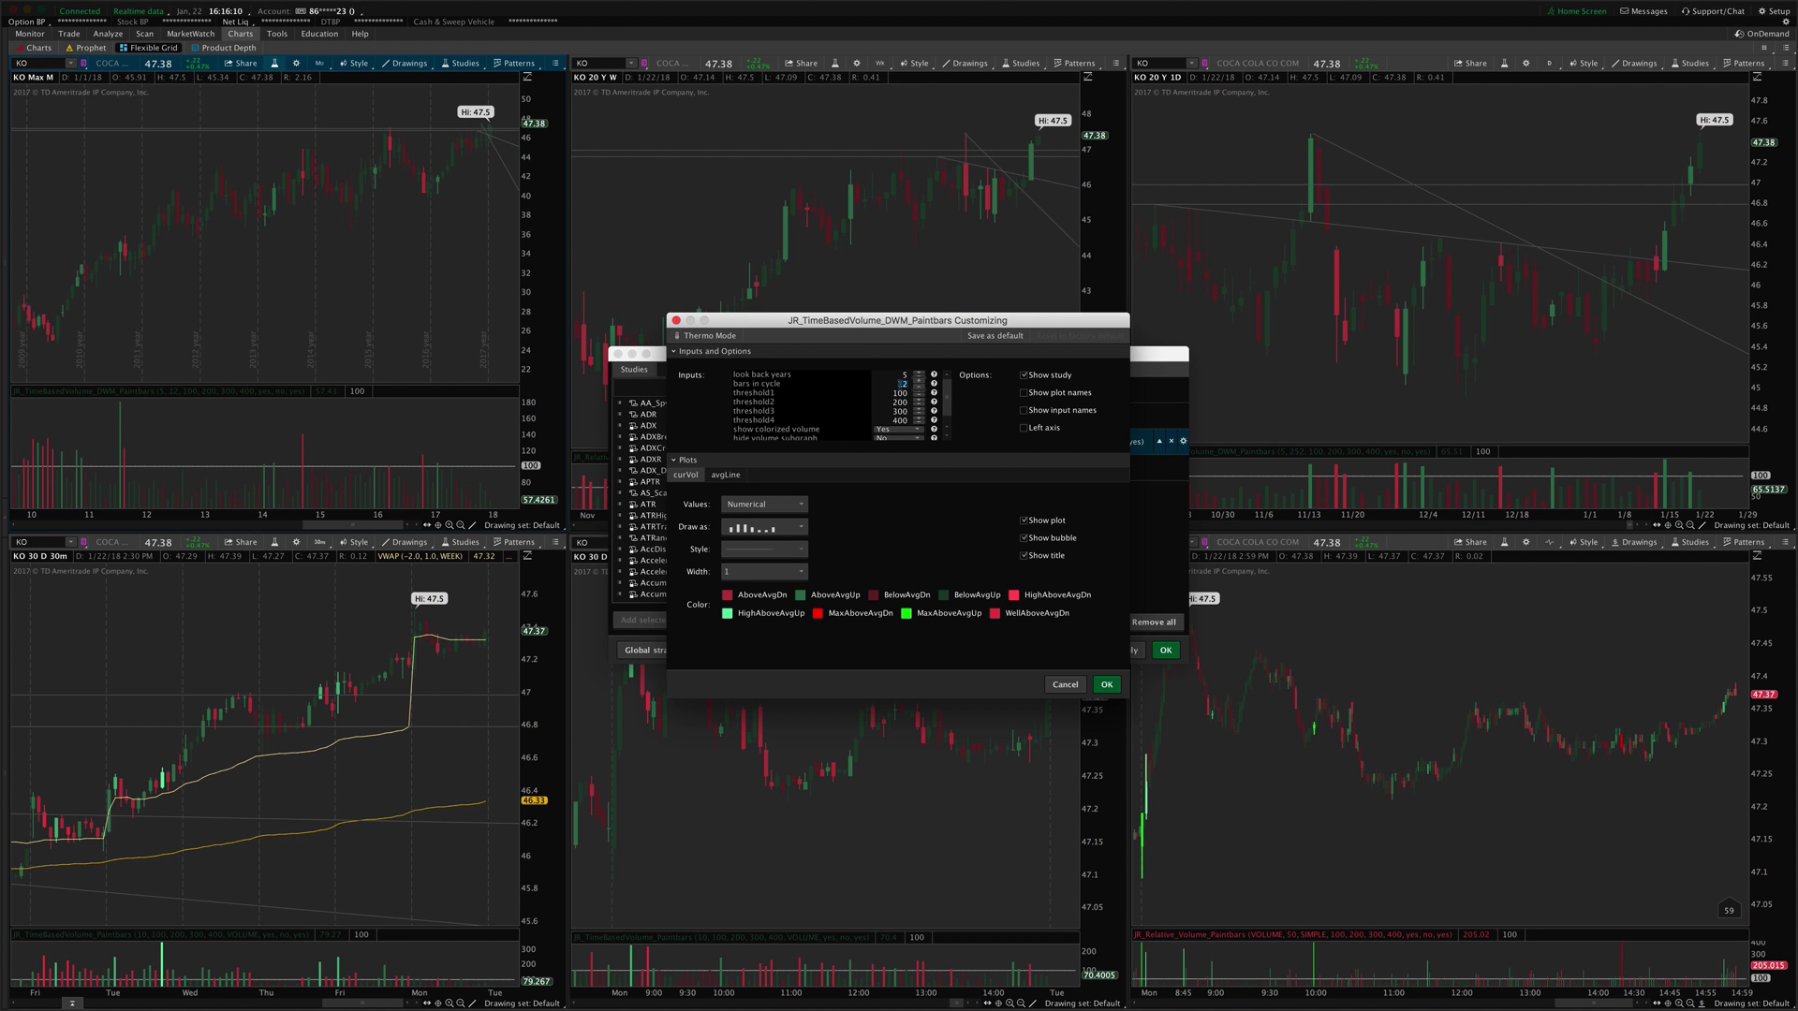
{"action": "type", "text": "252"}
{"action": "key", "text": "Escape"}
{"action": "left_click", "coordinate": [1105, 684]}
{"action": "left_click", "coordinate": [1163, 651]}
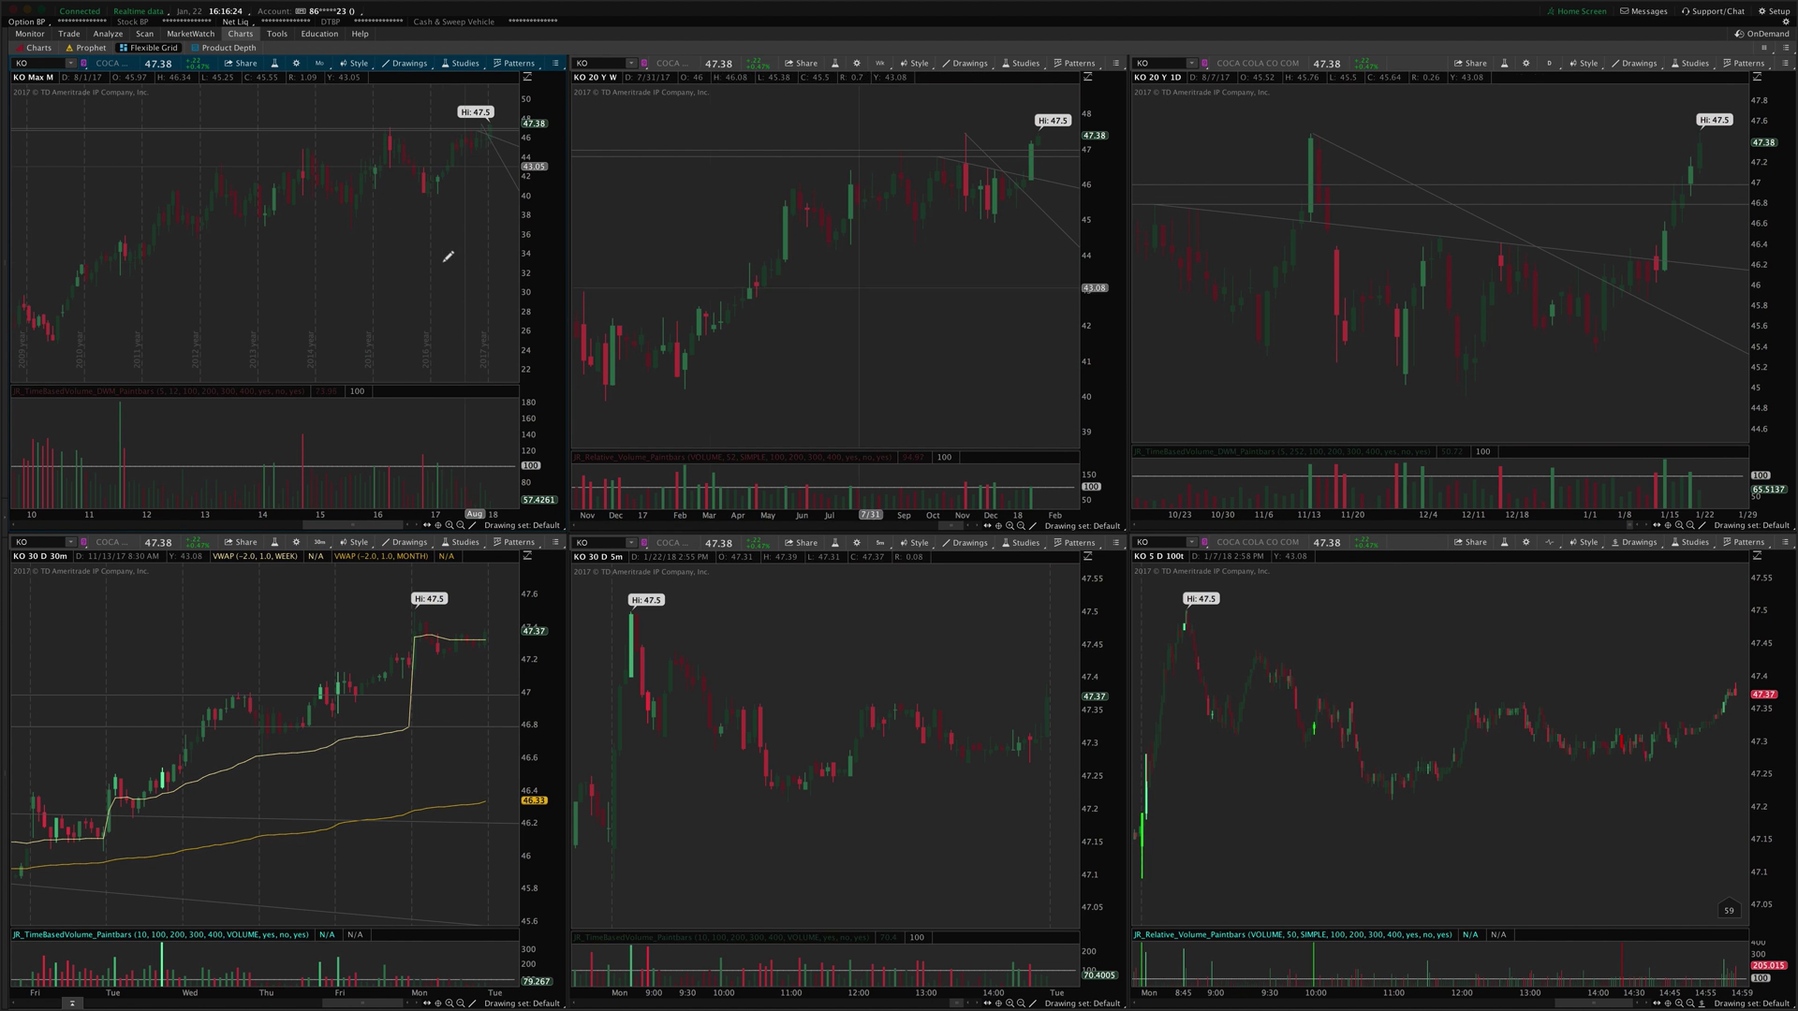
- Shrink the volume study's pane on the monthly chart to give the price bars more height
{"action": "left_click_drag", "start_coordinate": [436, 382], "coordinate": [441, 451]}
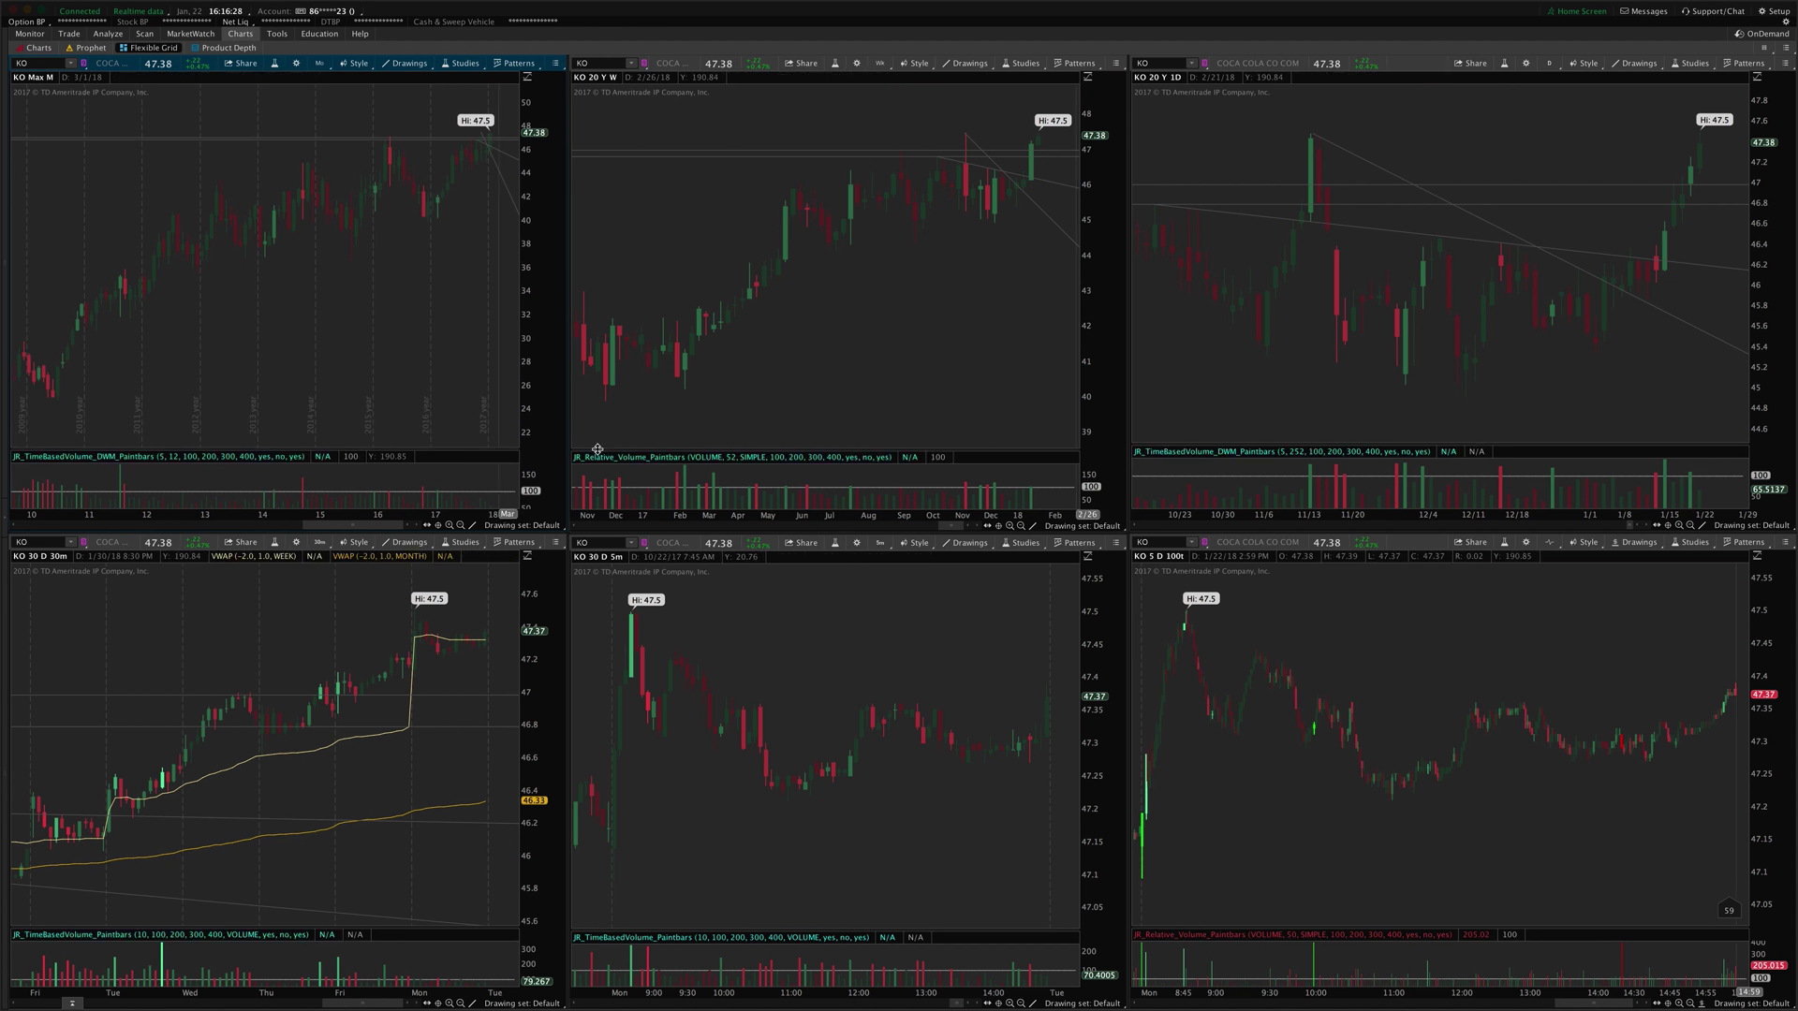
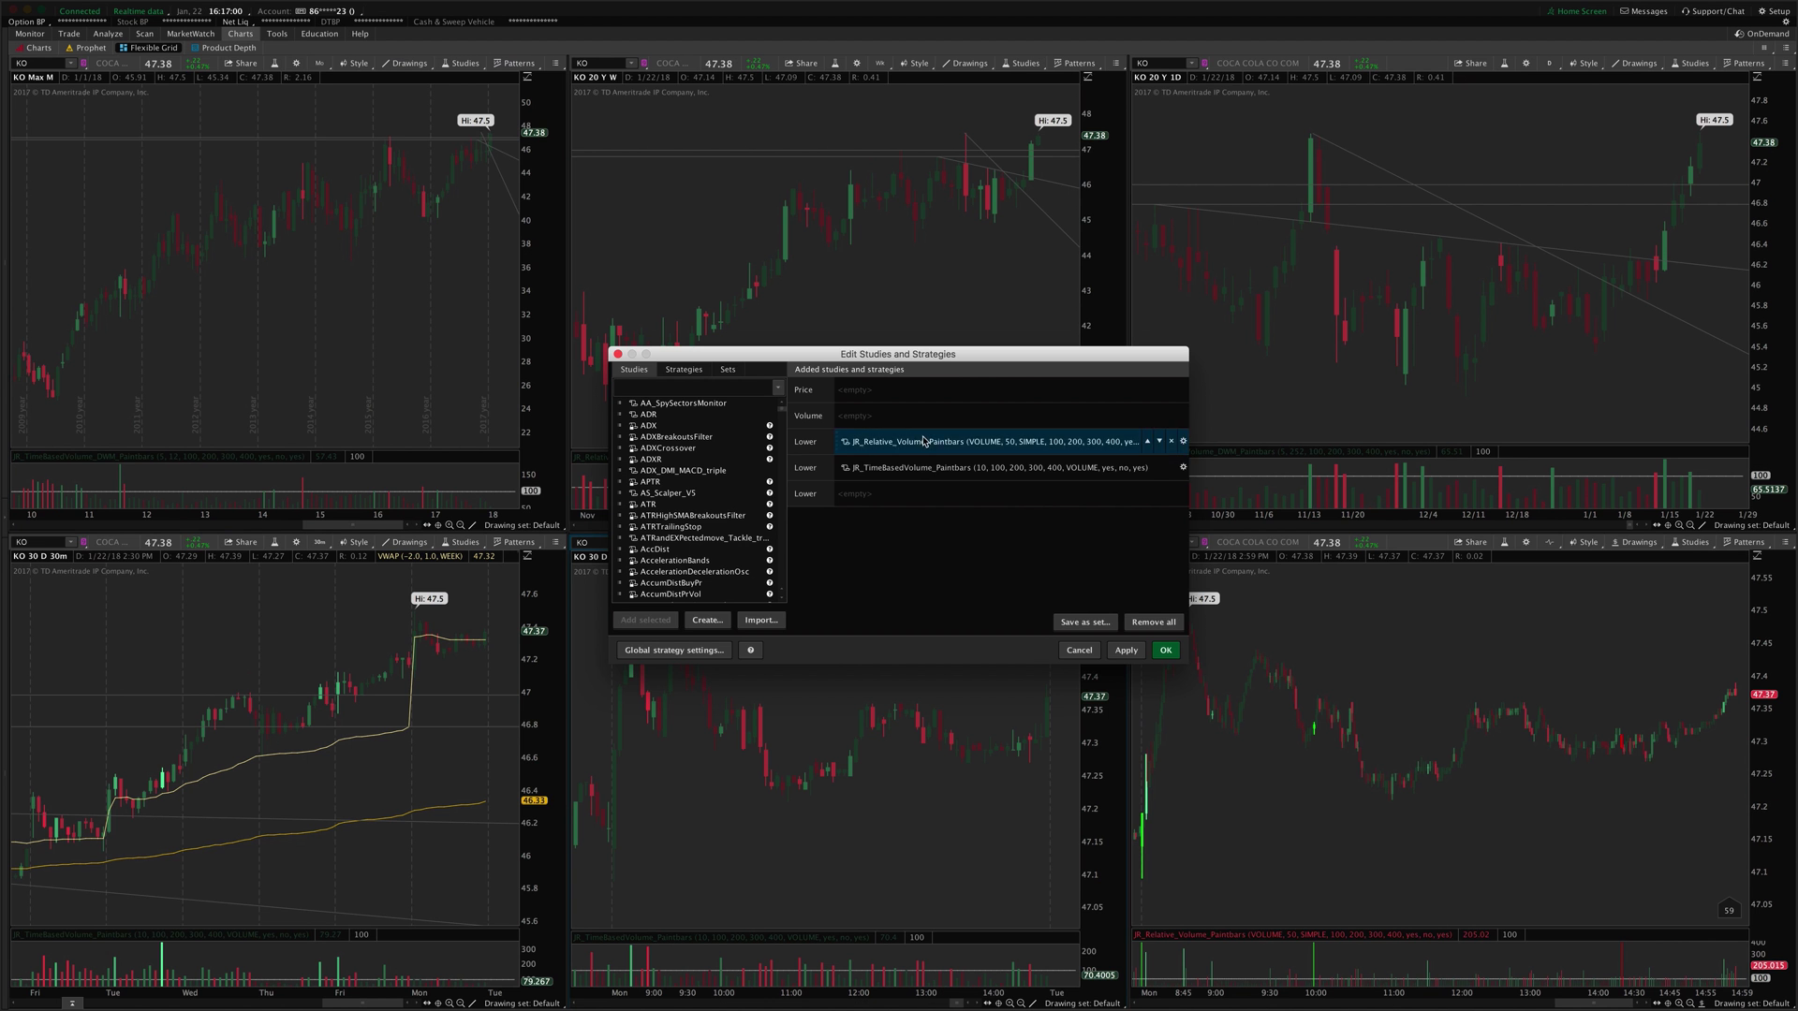
- Check the look back days of the 5-minute chart's JR_TimeBasedVolume_Paintbars study without changing the value
{"action": "double_click", "coordinate": [999, 468]}
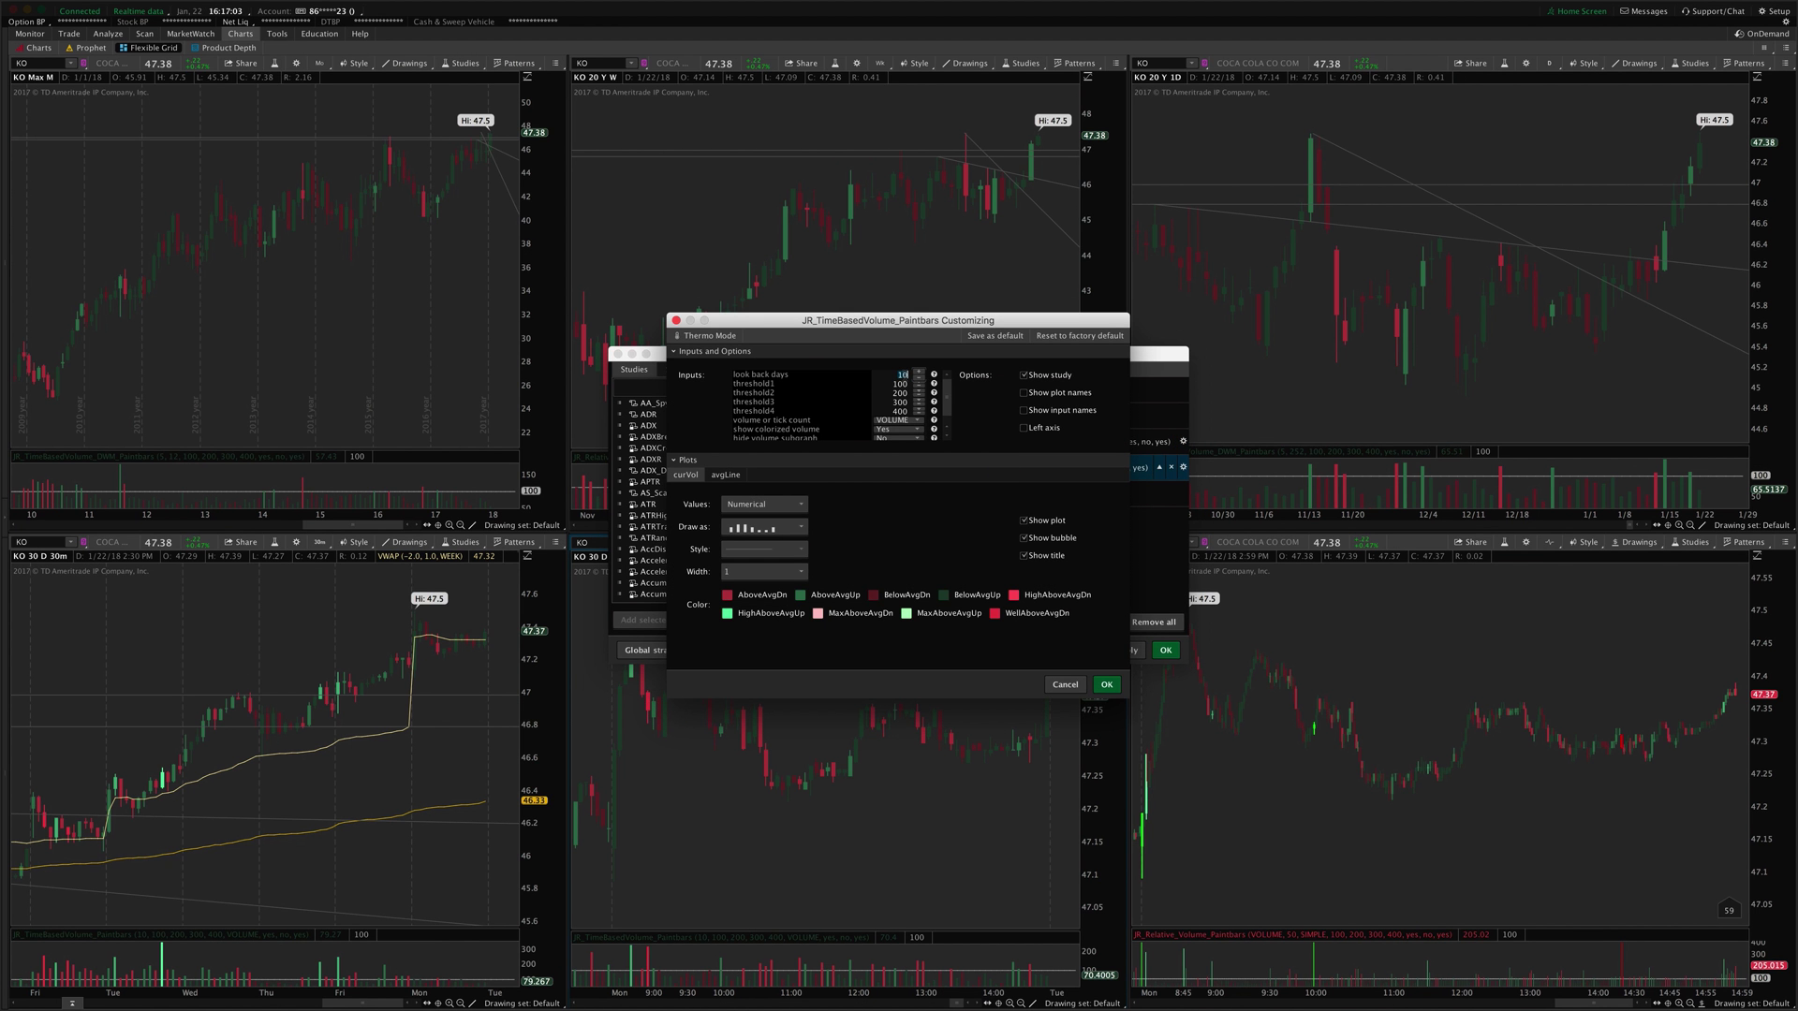
{"action": "left_click", "coordinate": [1064, 684]}
{"action": "left_click", "coordinate": [1086, 650]}
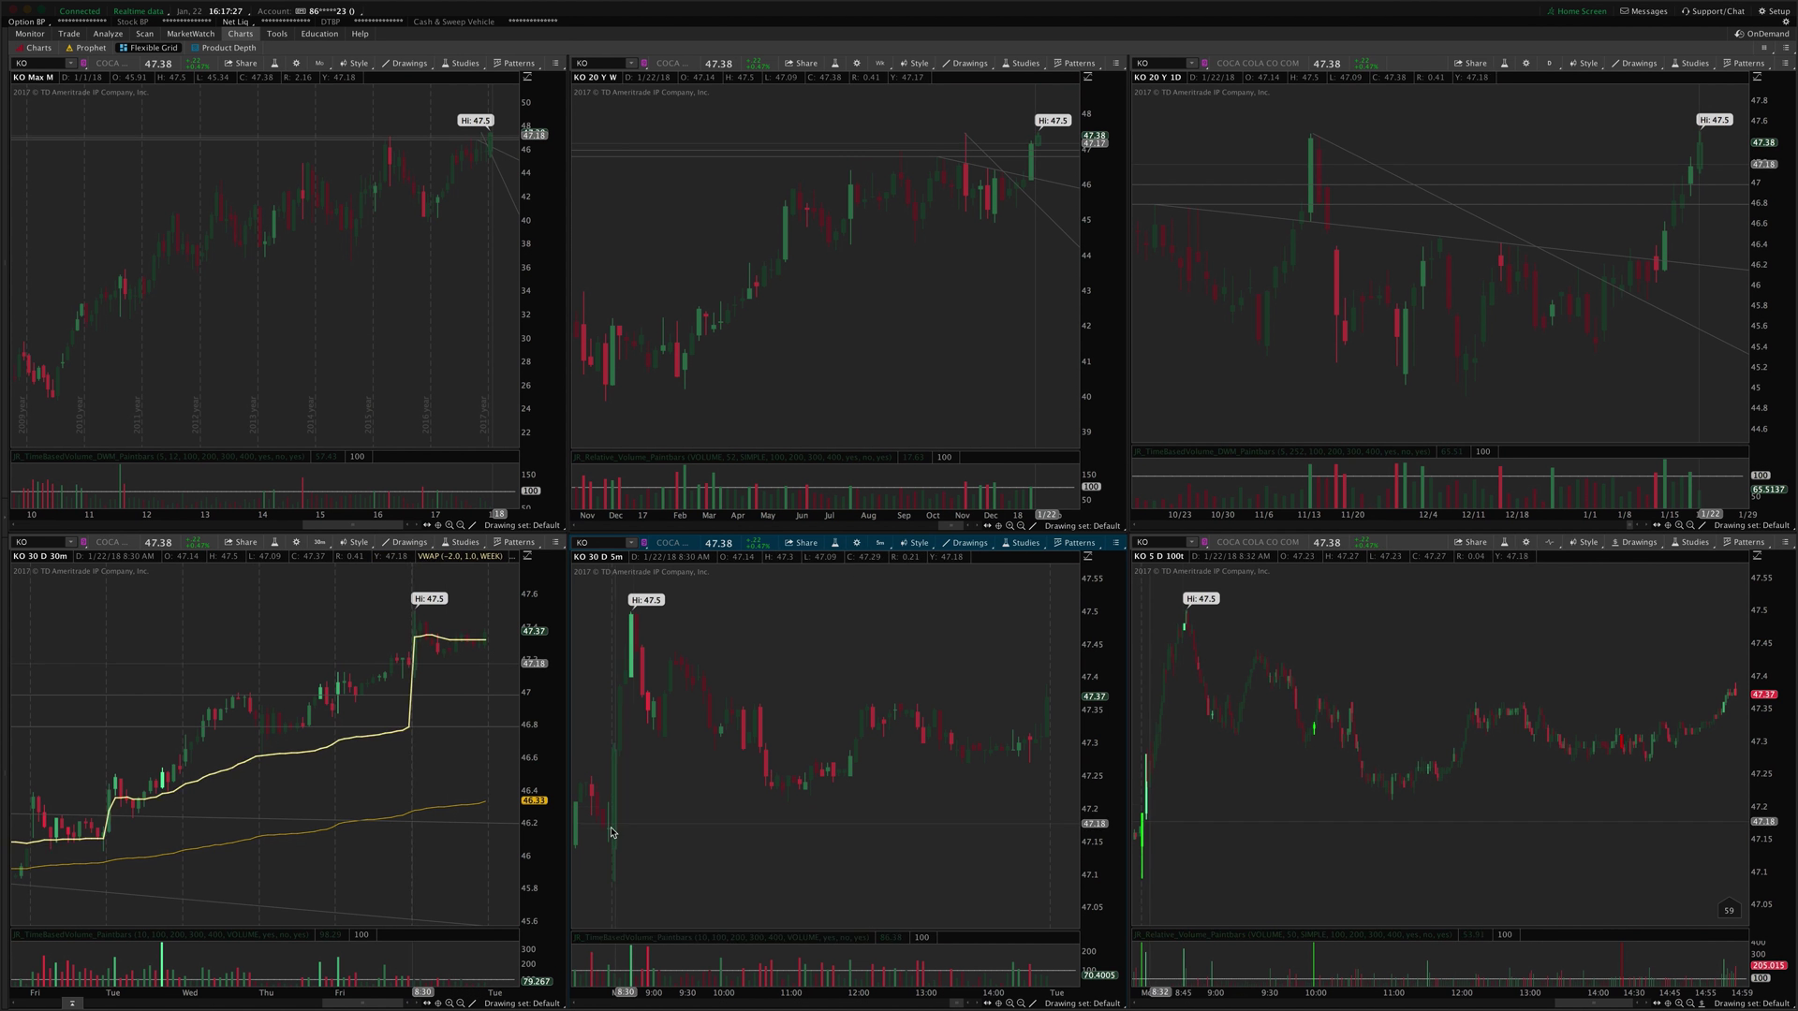
- Focus the 5-minute and 100-tick charts on Monday's session to compare their volume paintbars from the open
{"action": "mouse_move", "coordinate": [596, 866]}
{"action": "left_mouse_down"}
{"action": "mouse_move", "coordinate": [775, 885]}
{"action": "mouse_move", "coordinate": [1084, 848]}
{"action": "left_mouse_up"}
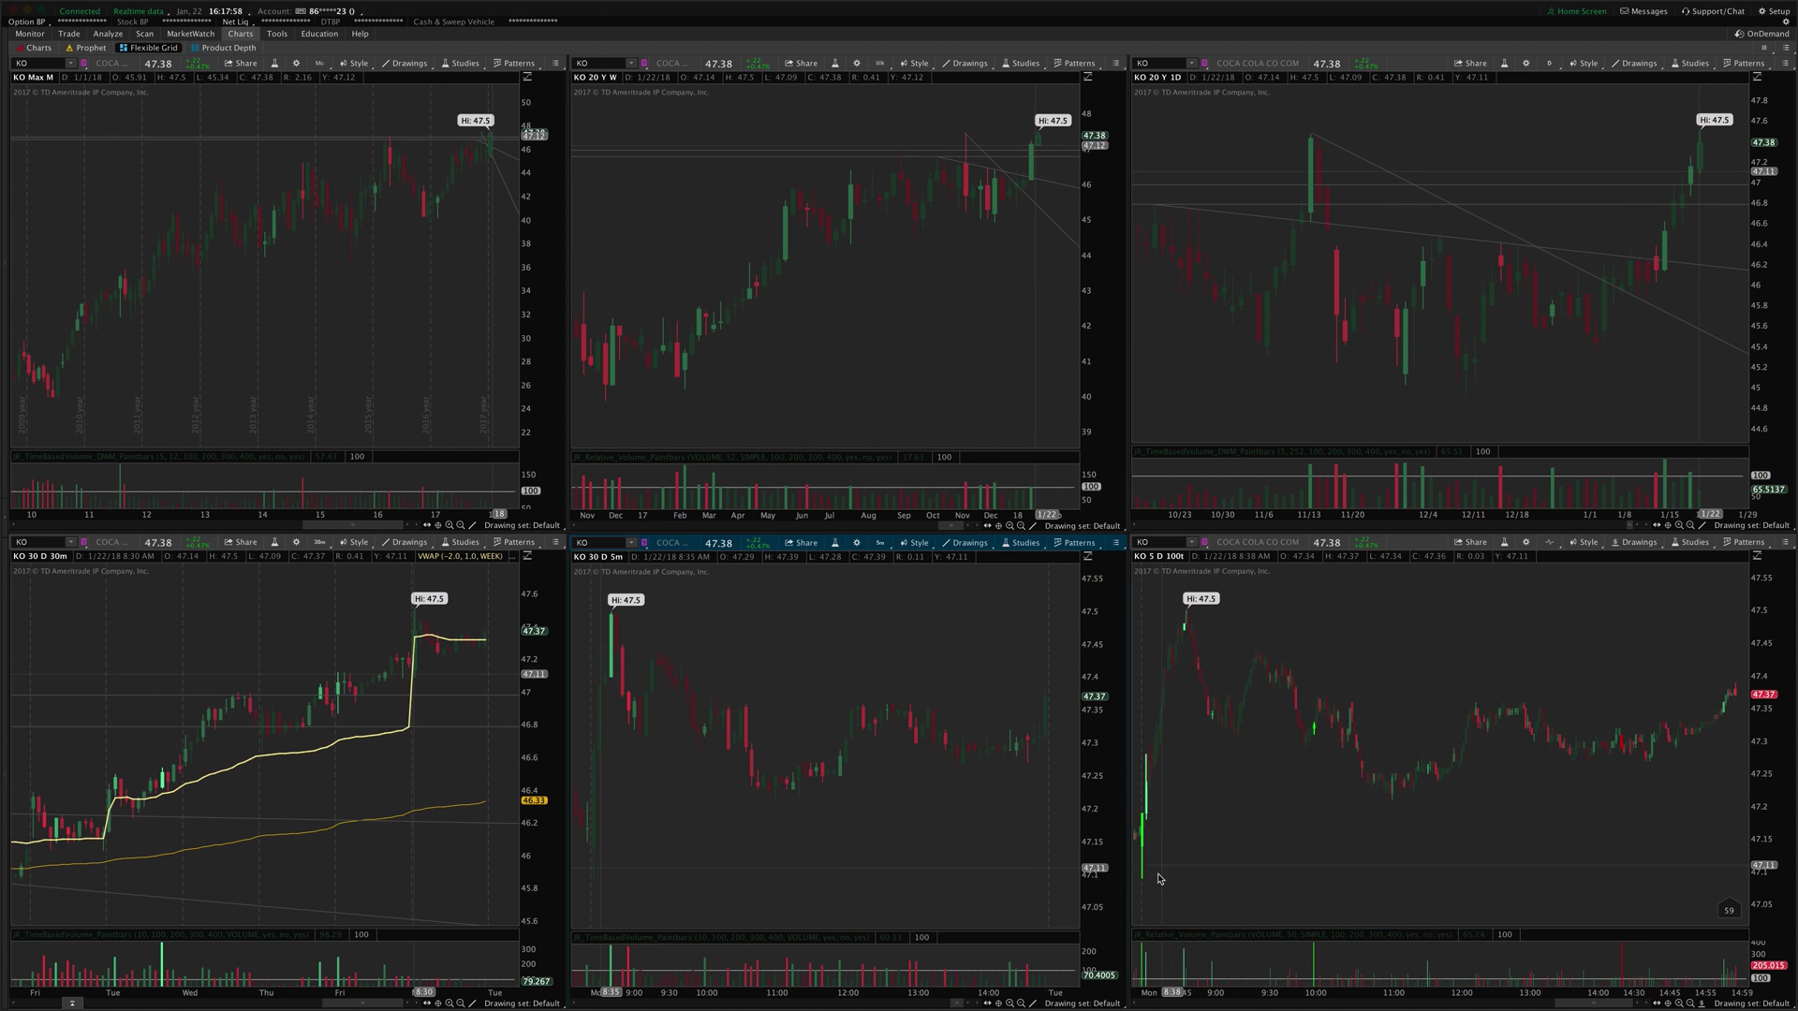
{"action": "left_click", "coordinate": [1548, 546]}
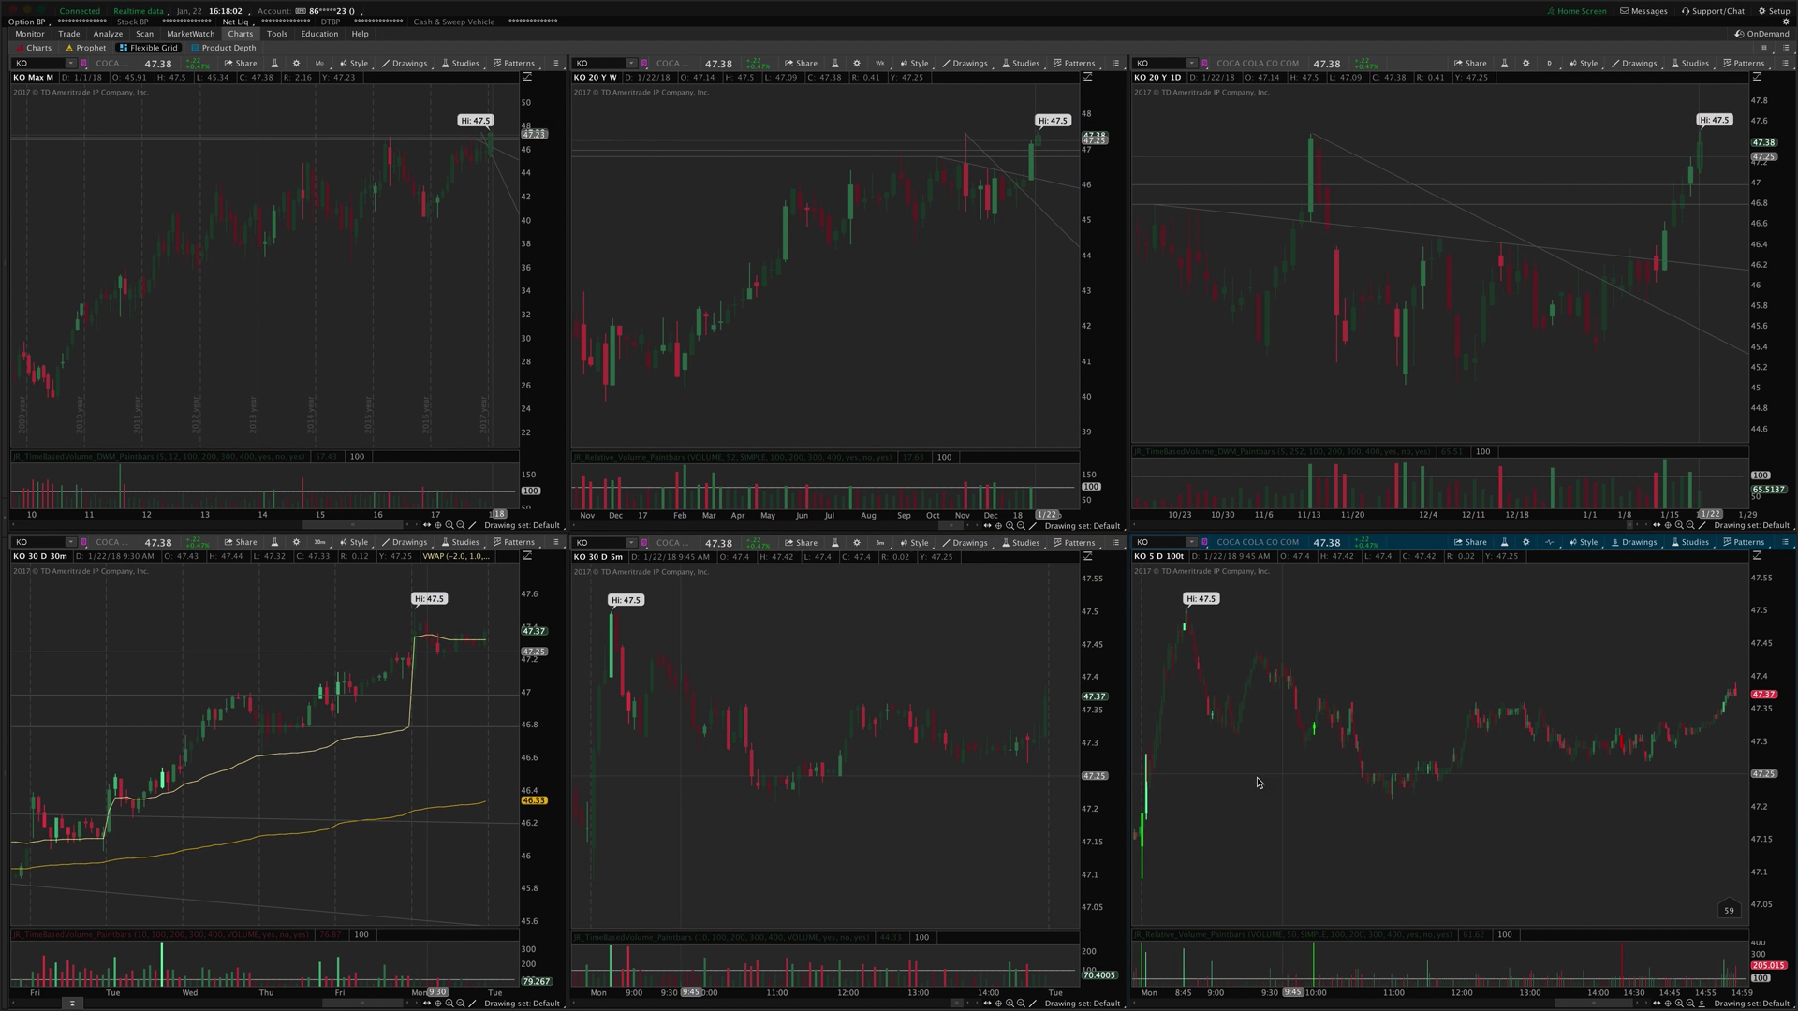
{"action": "left_click_drag", "start_coordinate": [1150, 884], "coordinate": [1411, 870]}
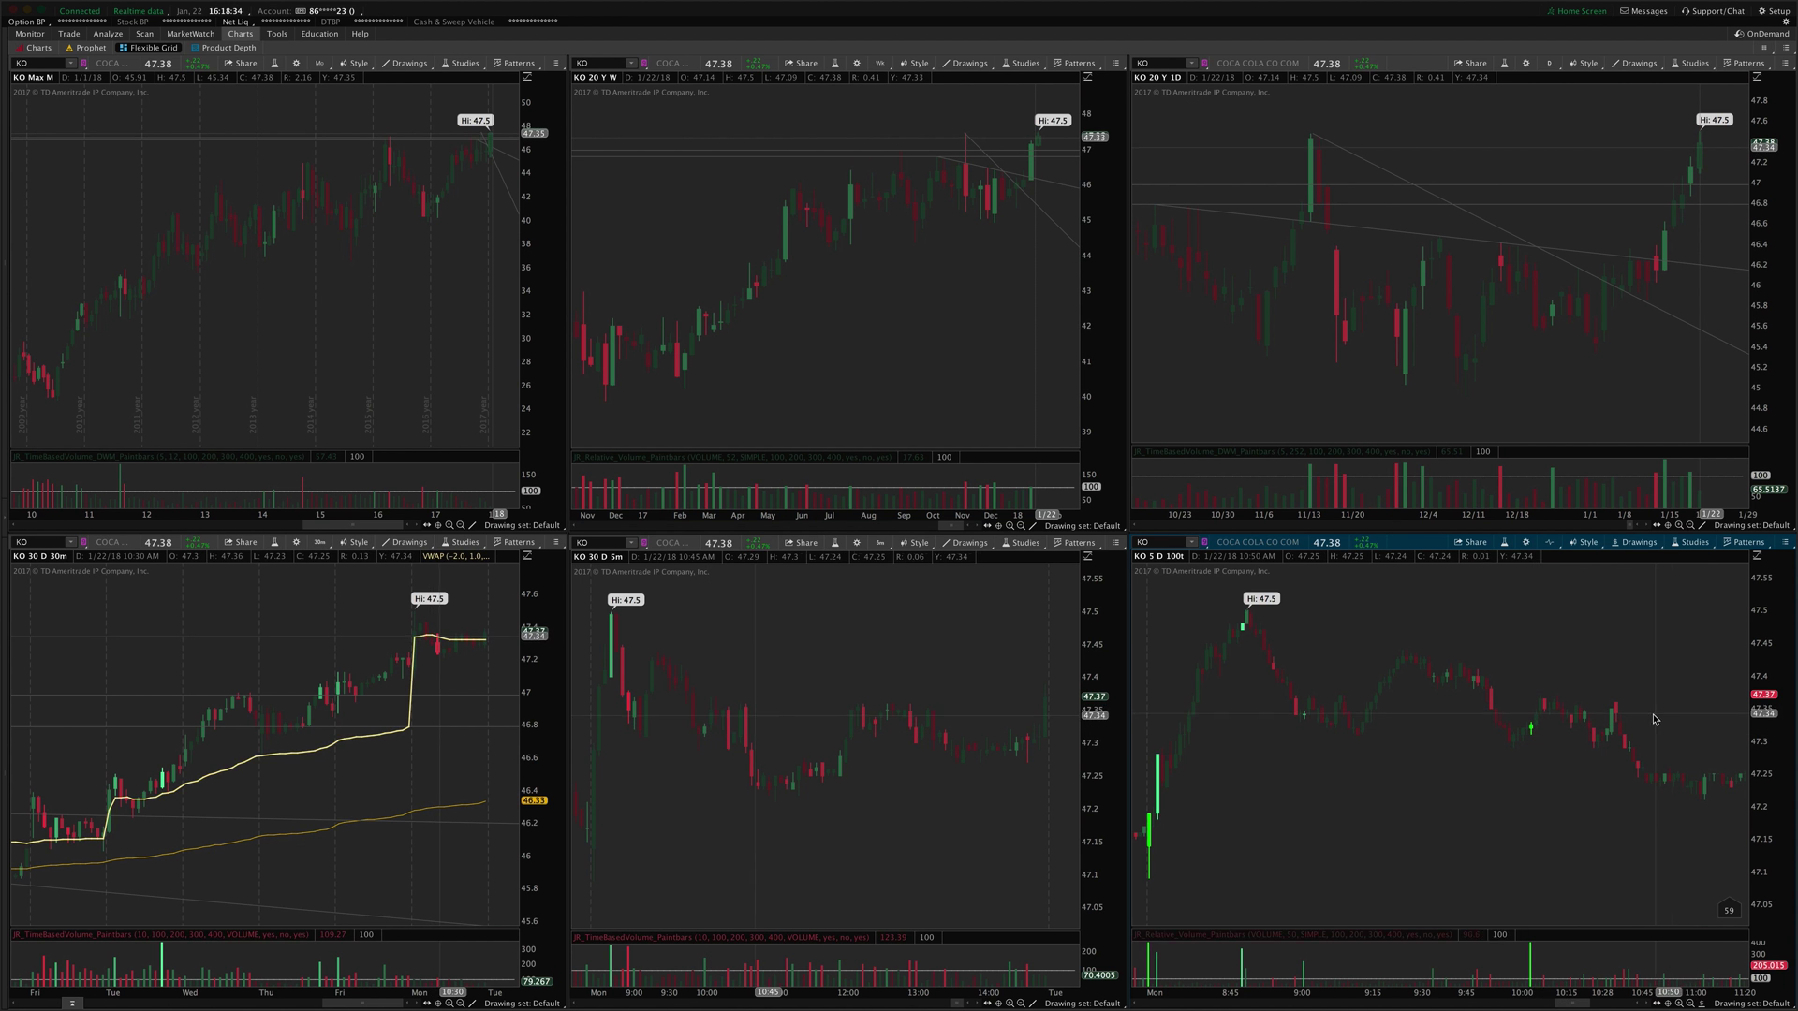
- Examine the 100-tick chart's relative volume bars across Monday's session, from the open through the close
{"action": "scroll", "coordinate": [1536, 854], "scroll_direction": "down", "scroll_amount": 5}
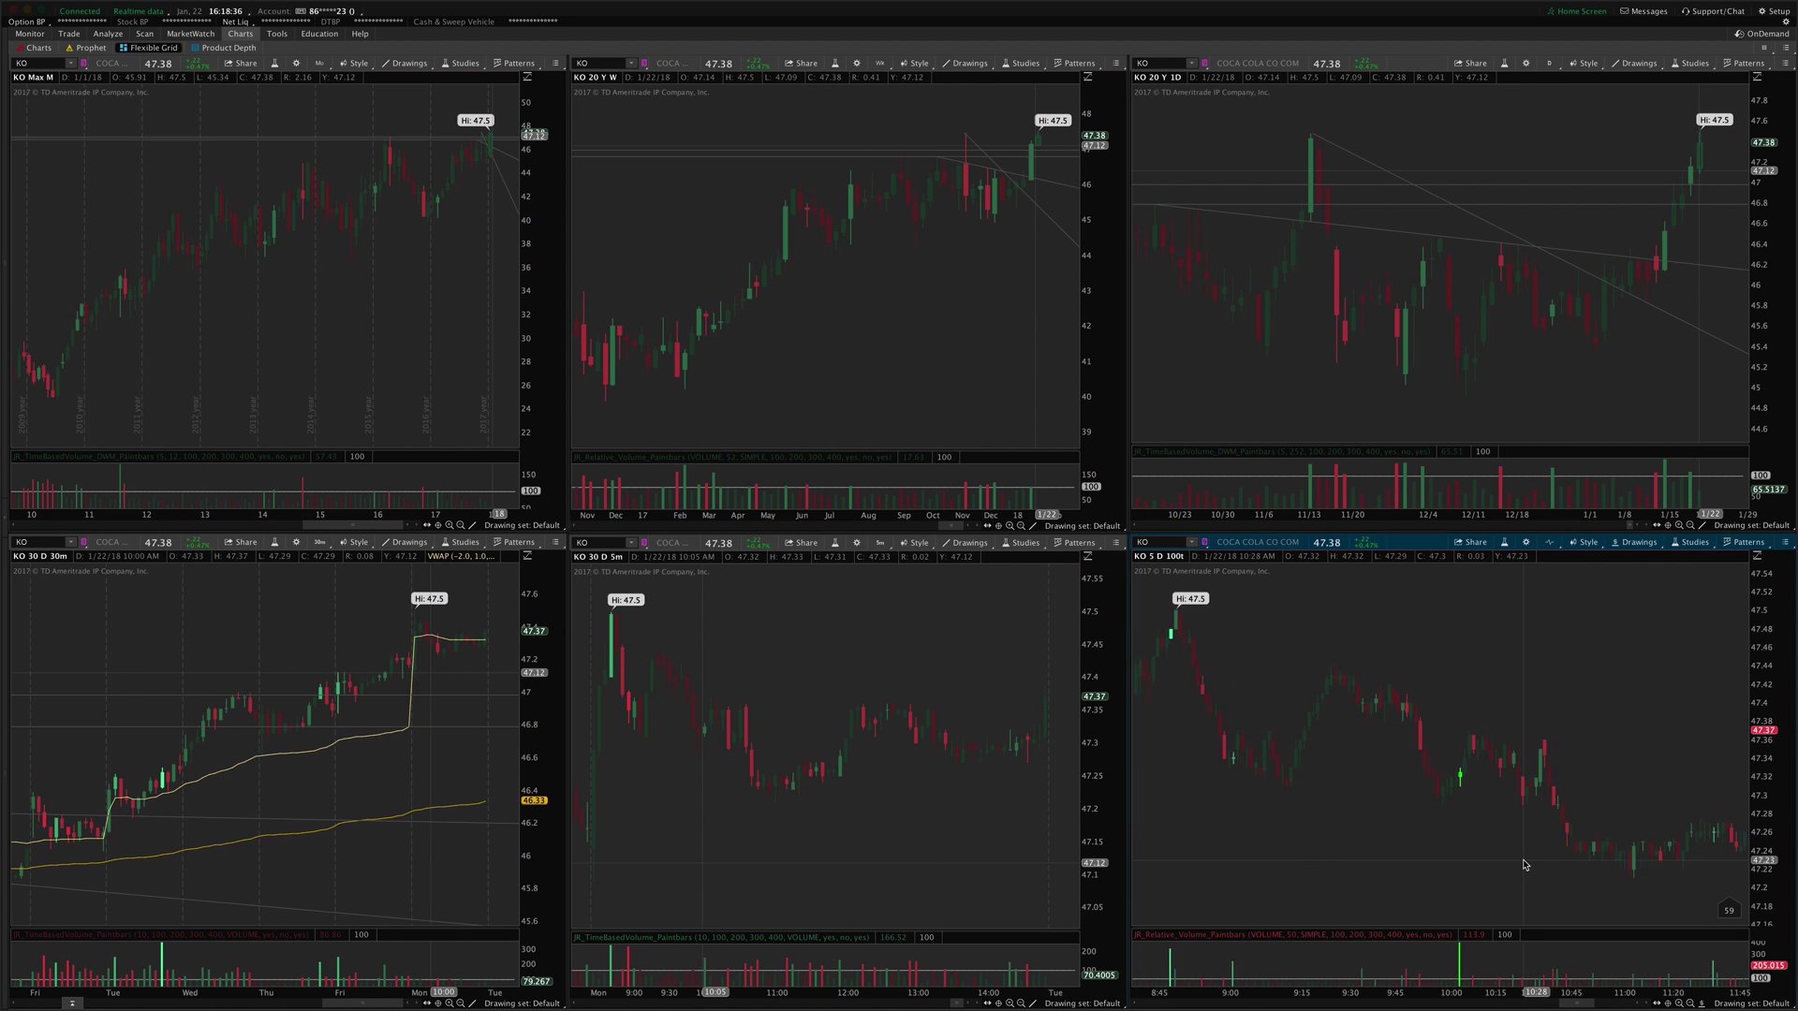
{"action": "scroll", "coordinate": [1523, 864], "scroll_direction": "down", "scroll_amount": 2}
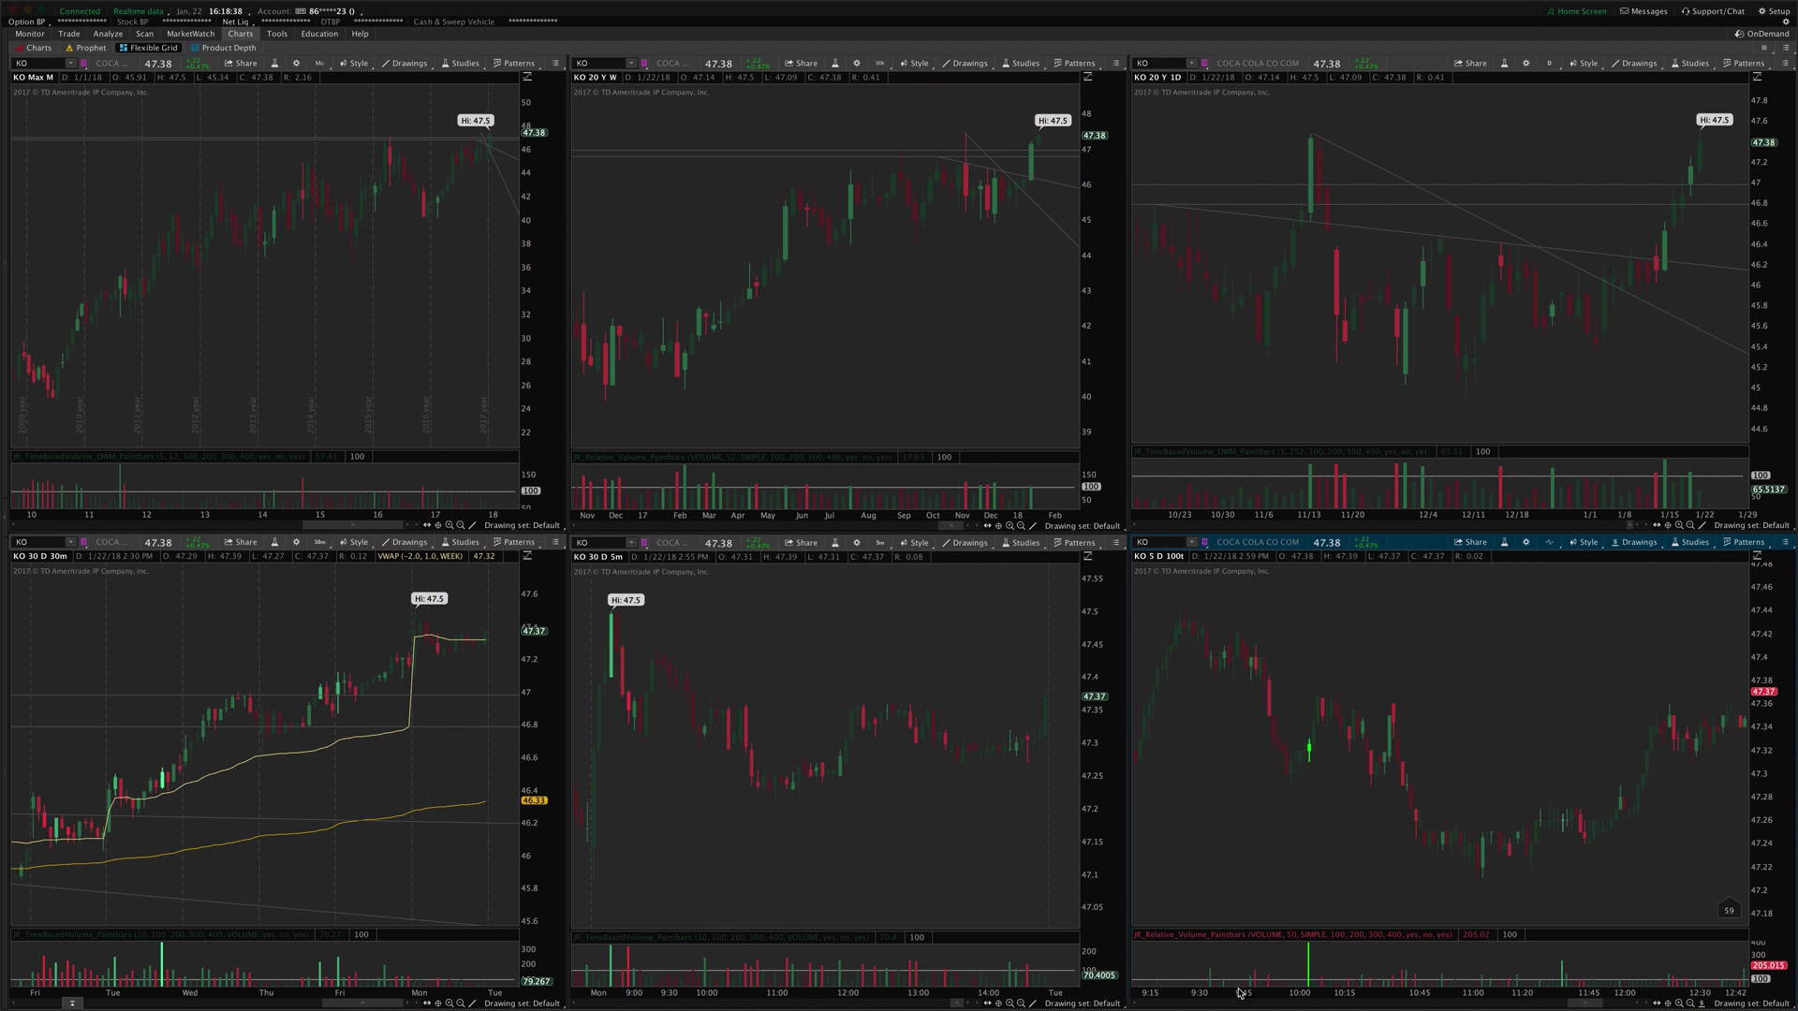
{"action": "left_click_drag", "start_coordinate": [1336, 998], "coordinate": [1479, 978]}
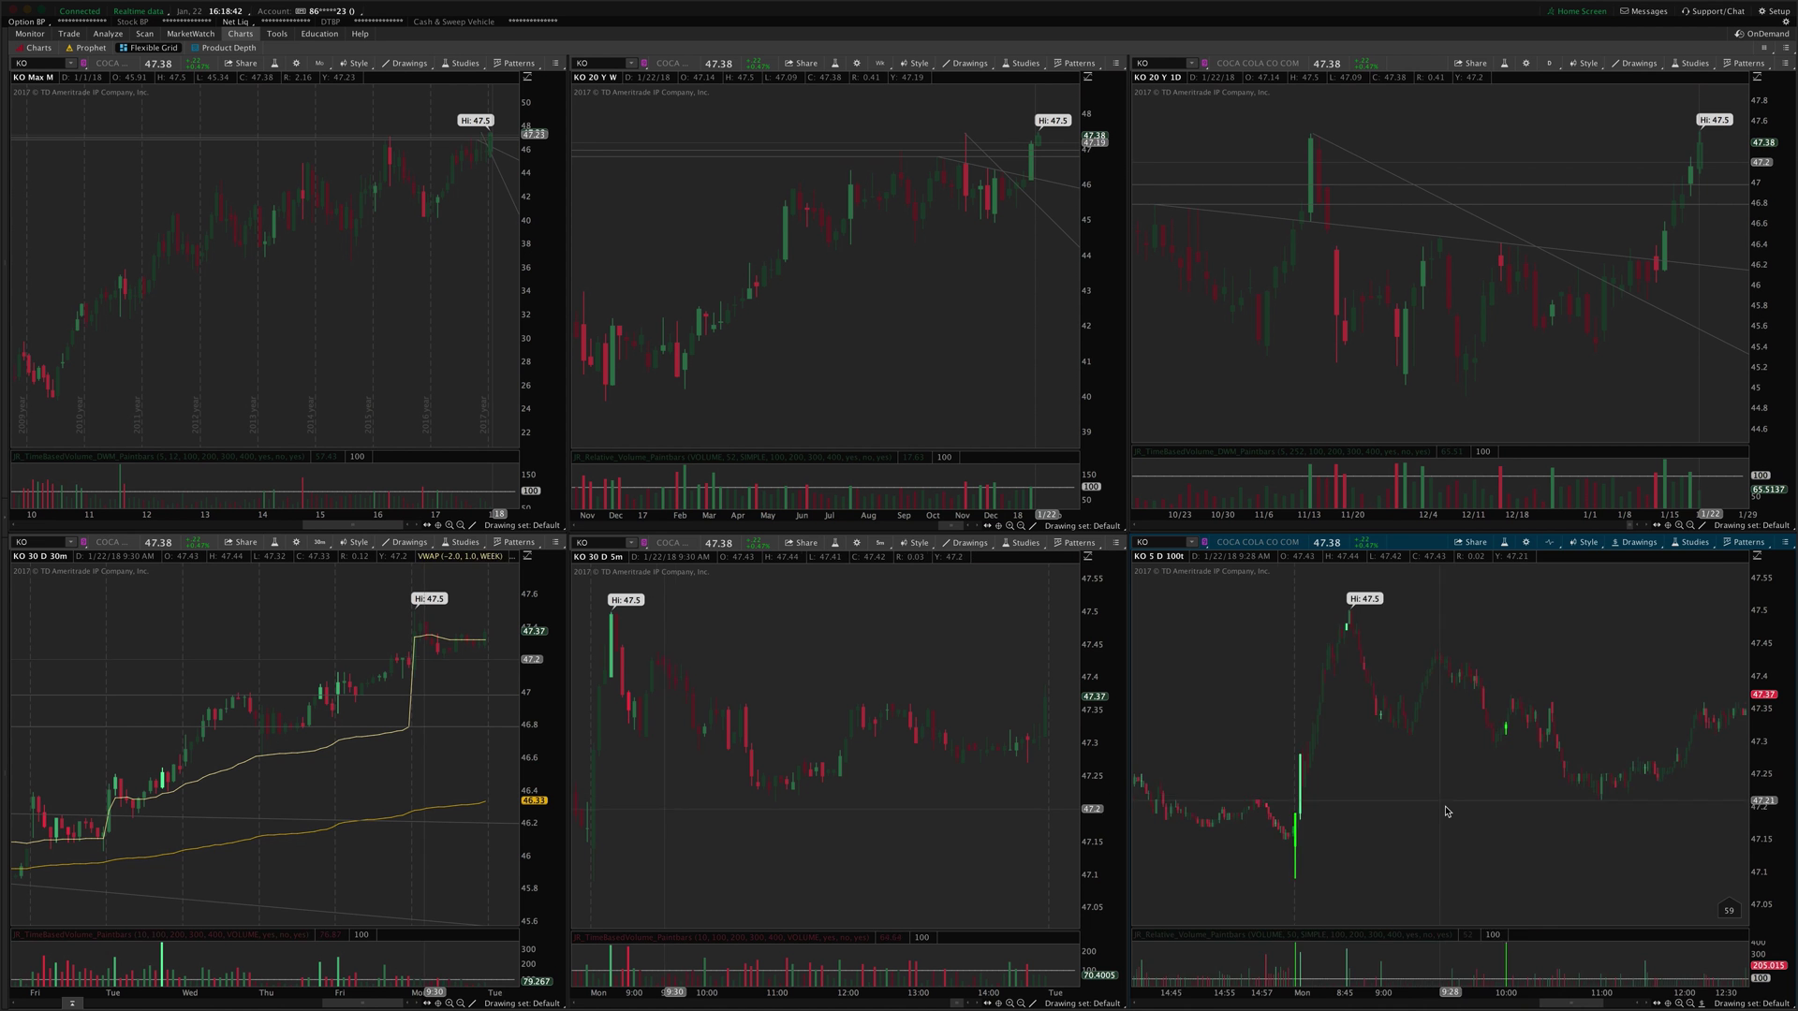
{"action": "scroll", "coordinate": [1452, 823], "scroll_direction": "down", "scroll_amount": 1}
{"action": "scroll", "coordinate": [1452, 824], "scroll_direction": "down", "scroll_amount": 8}
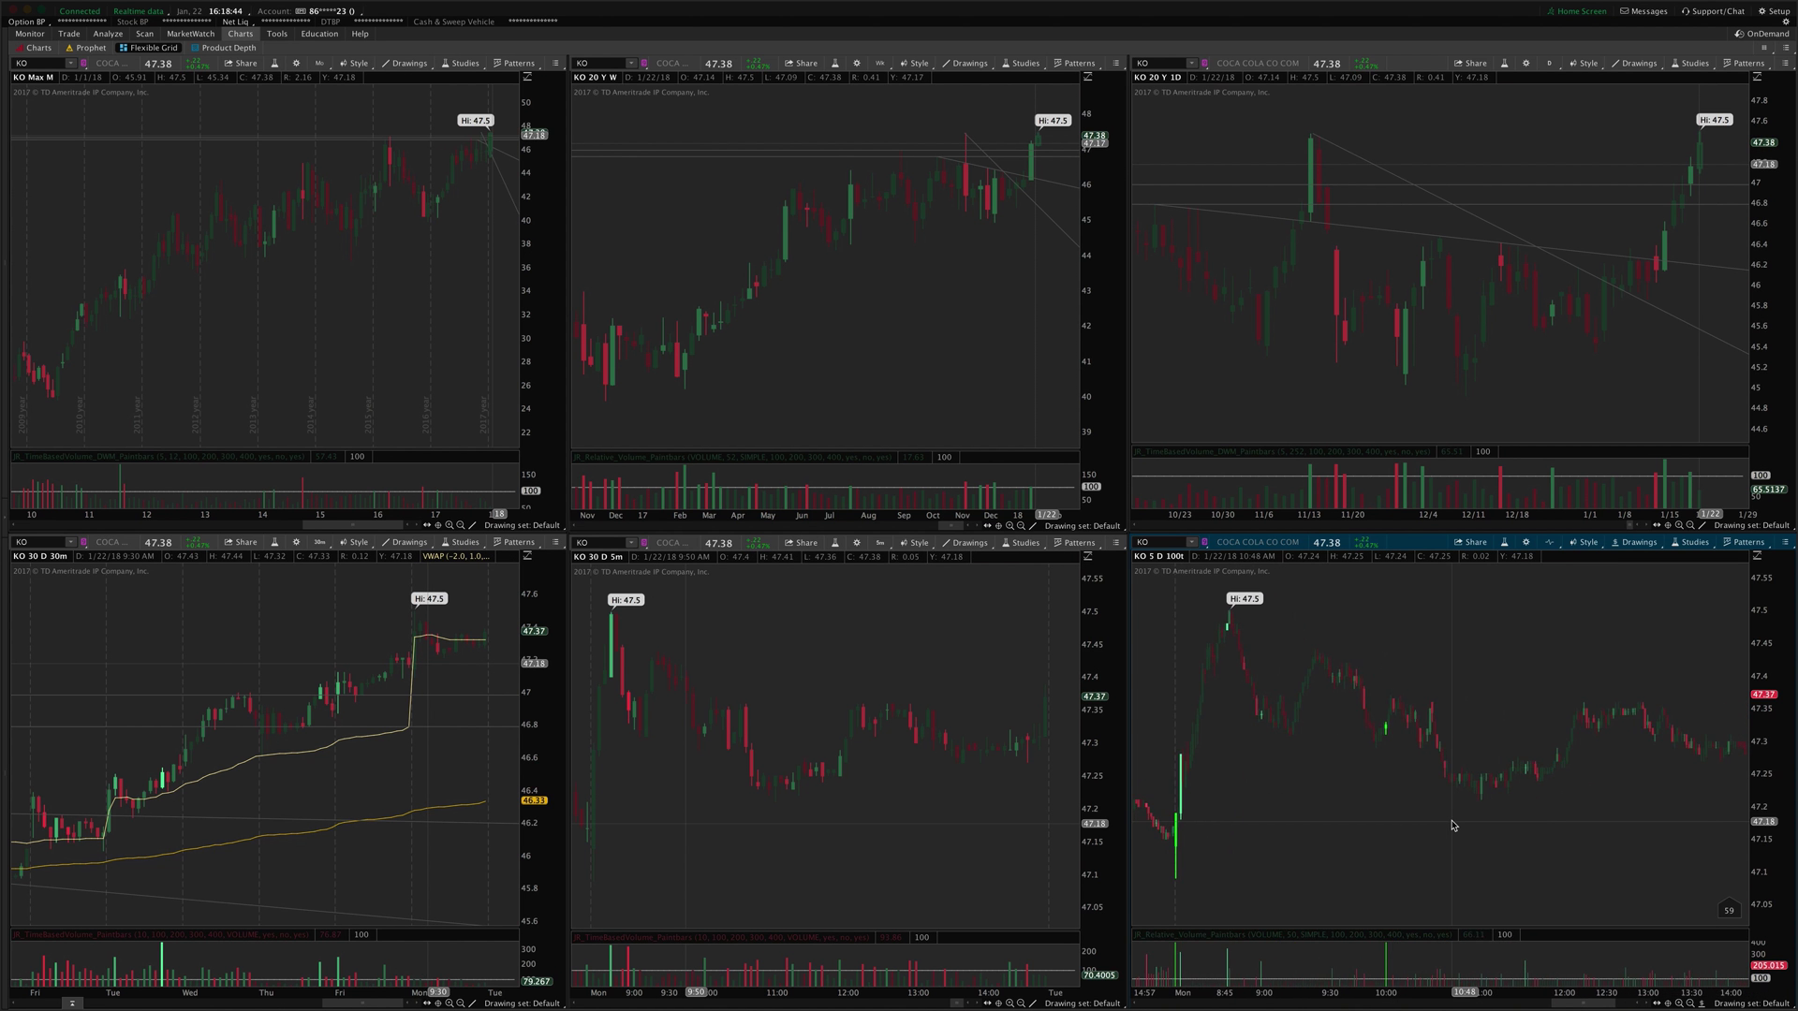
{"action": "scroll", "coordinate": [1452, 824], "scroll_direction": "down", "scroll_amount": 3}
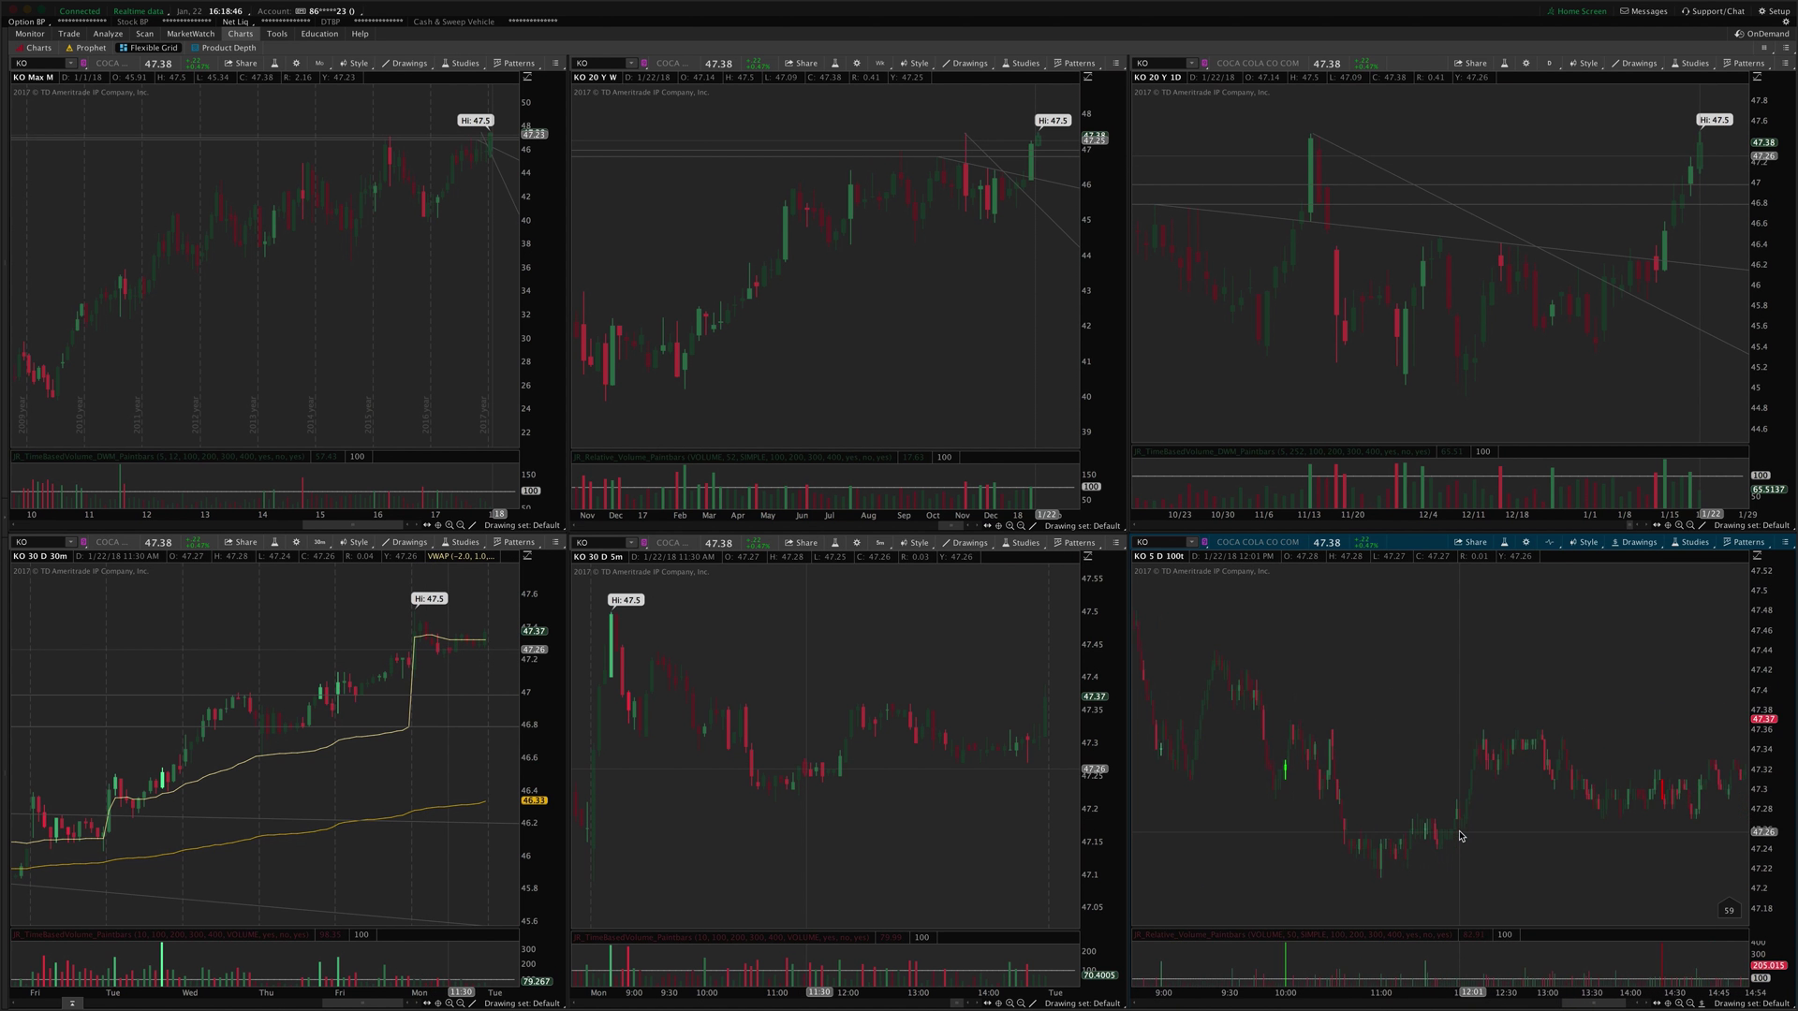
{"action": "scroll", "coordinate": [1459, 852], "scroll_direction": "down", "scroll_amount": 1}
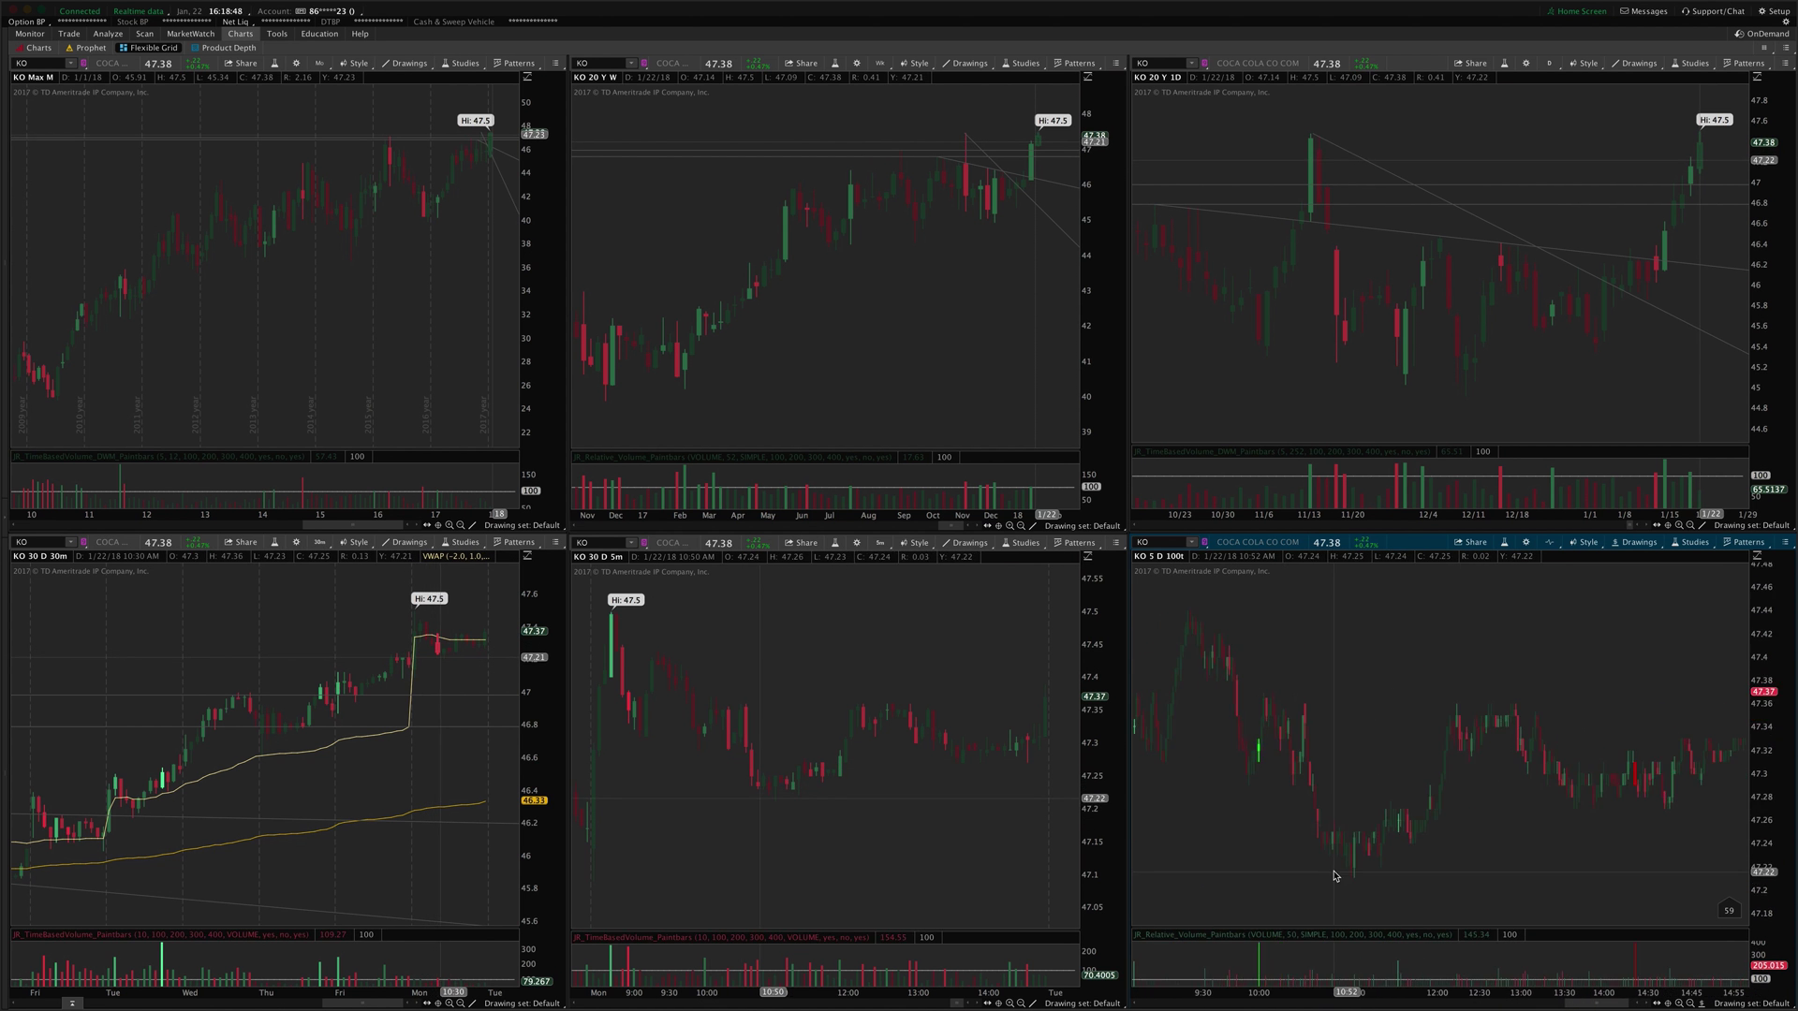
{"action": "scroll", "coordinate": [1460, 865], "scroll_direction": "down", "scroll_amount": 2}
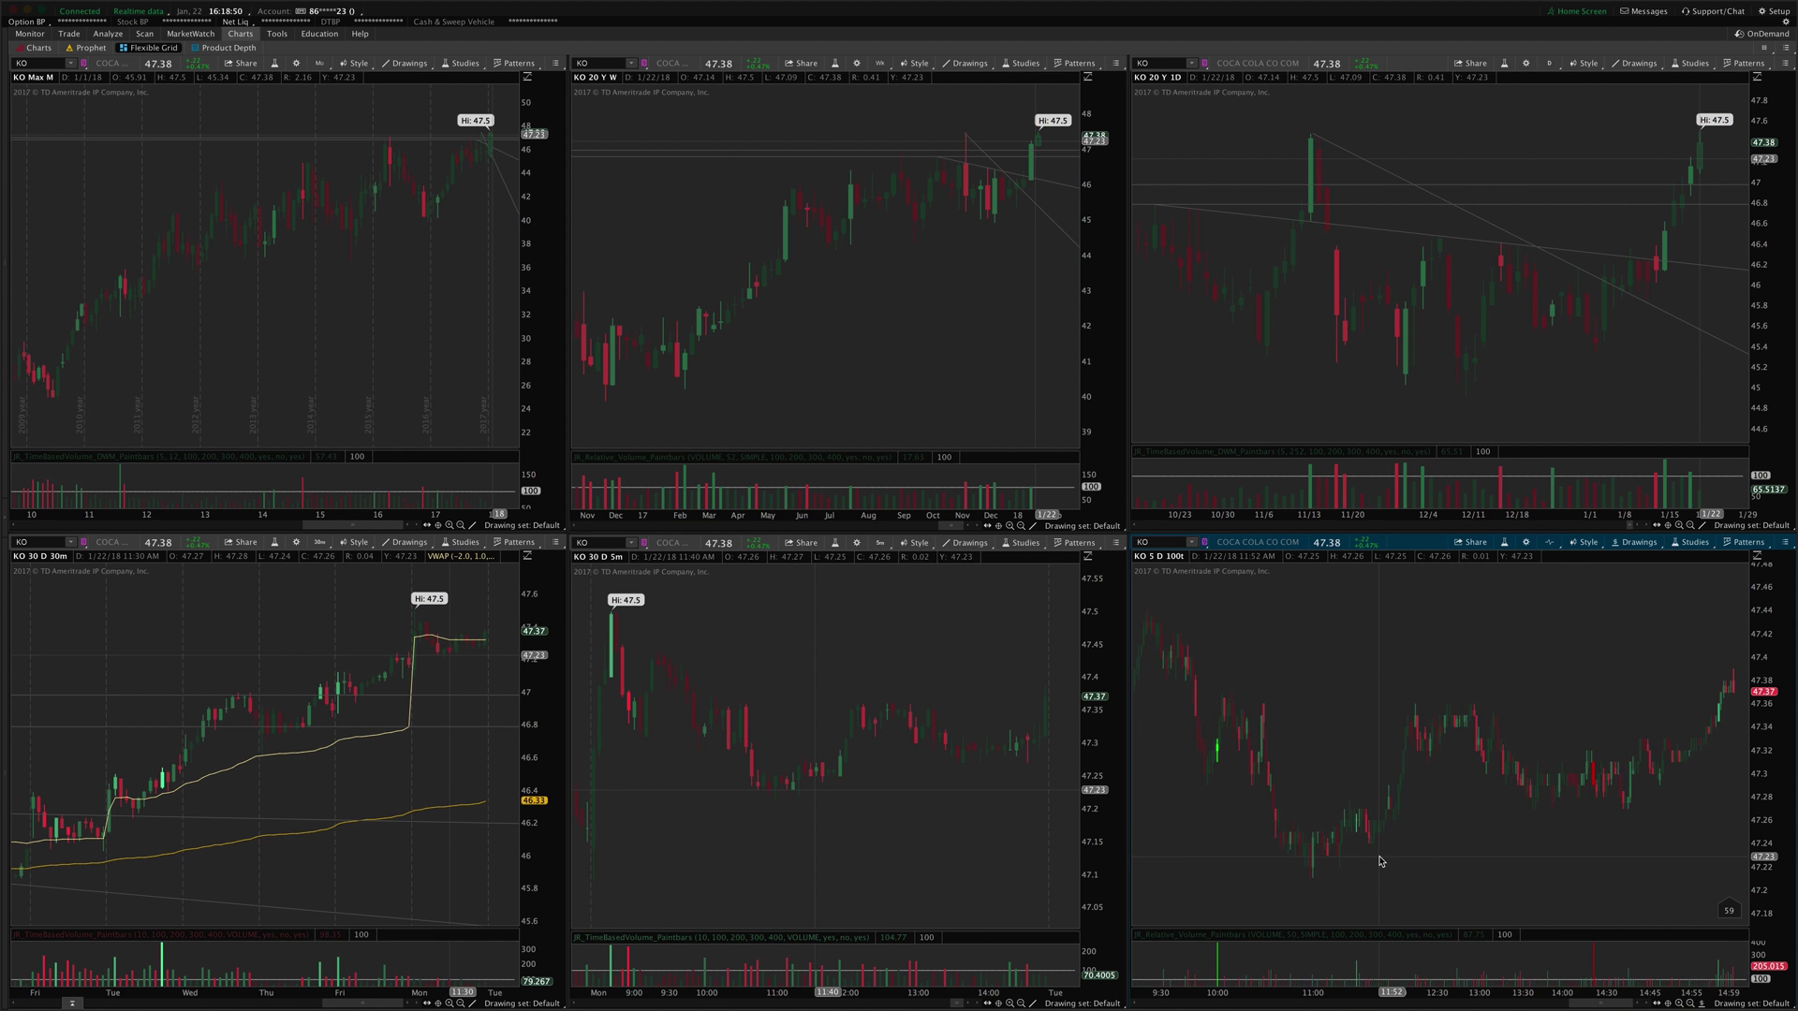
{"action": "scroll", "coordinate": [1380, 861], "scroll_direction": "up", "scroll_amount": 5}
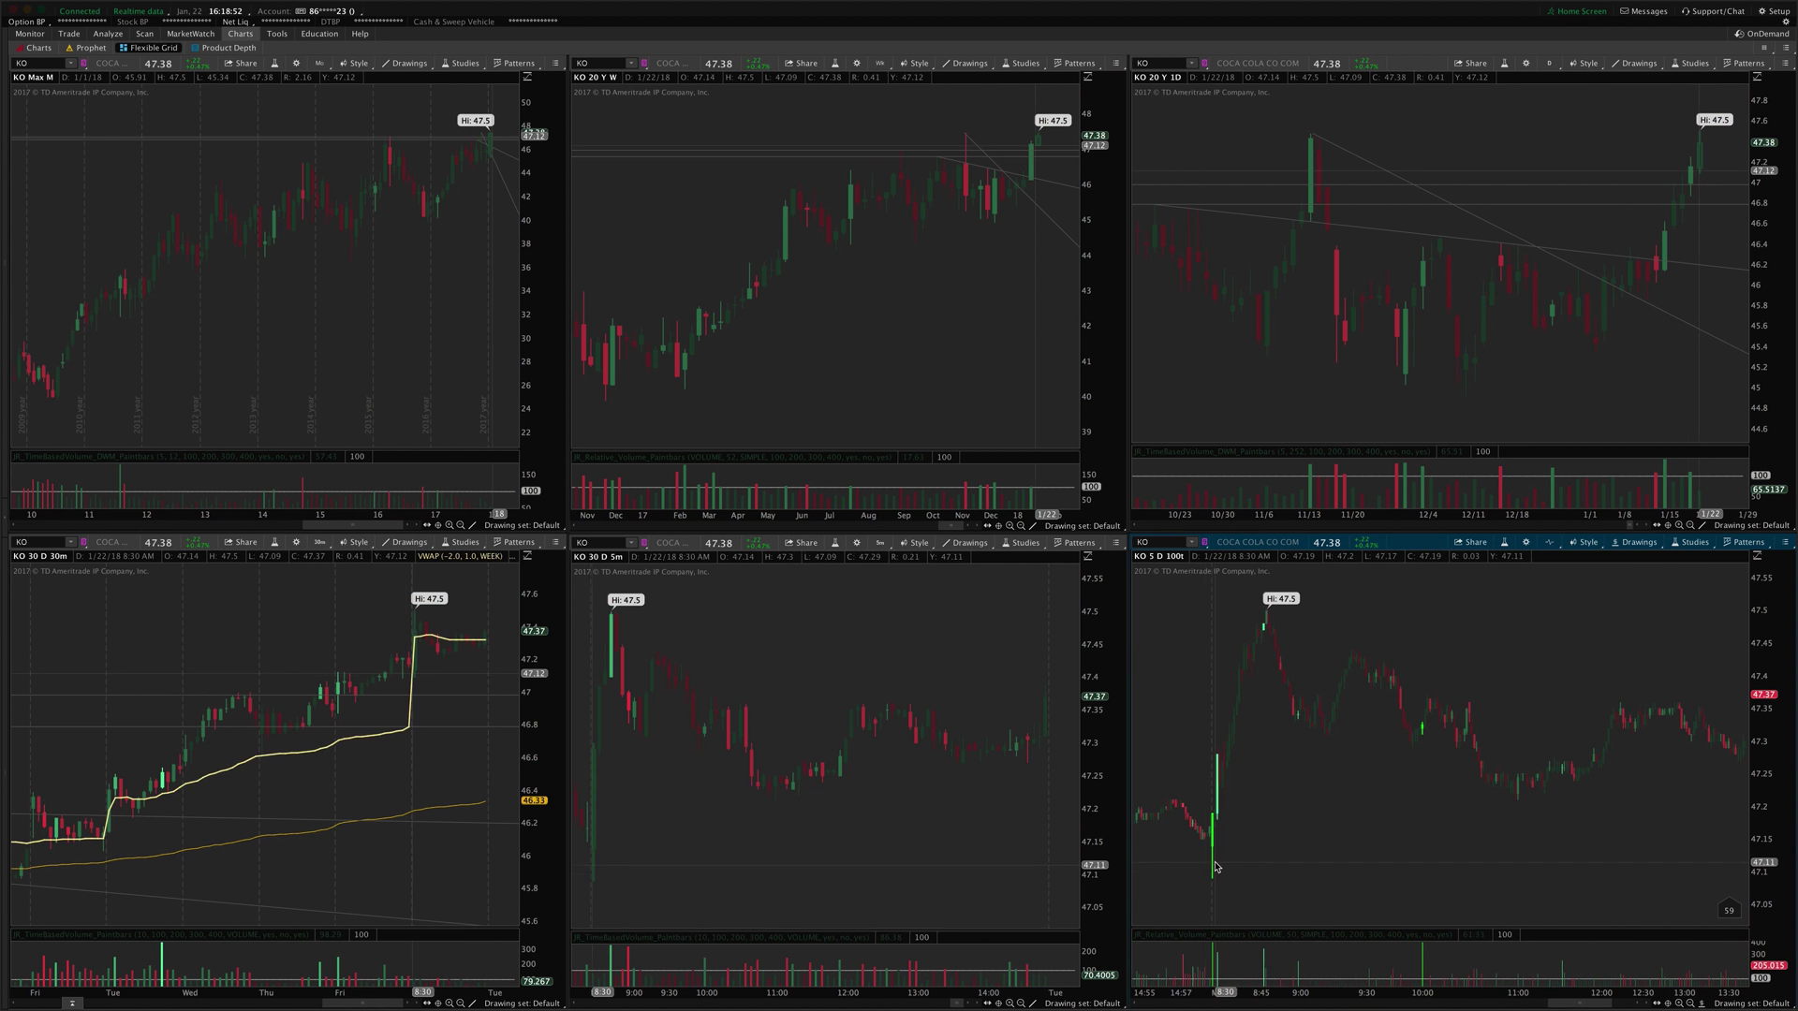
- Zoom the 100-tick chart in on Monday morning and examine the highlighted volume bars on into midday
{"action": "left_click_drag", "start_coordinate": [1215, 867], "coordinate": [1620, 883]}
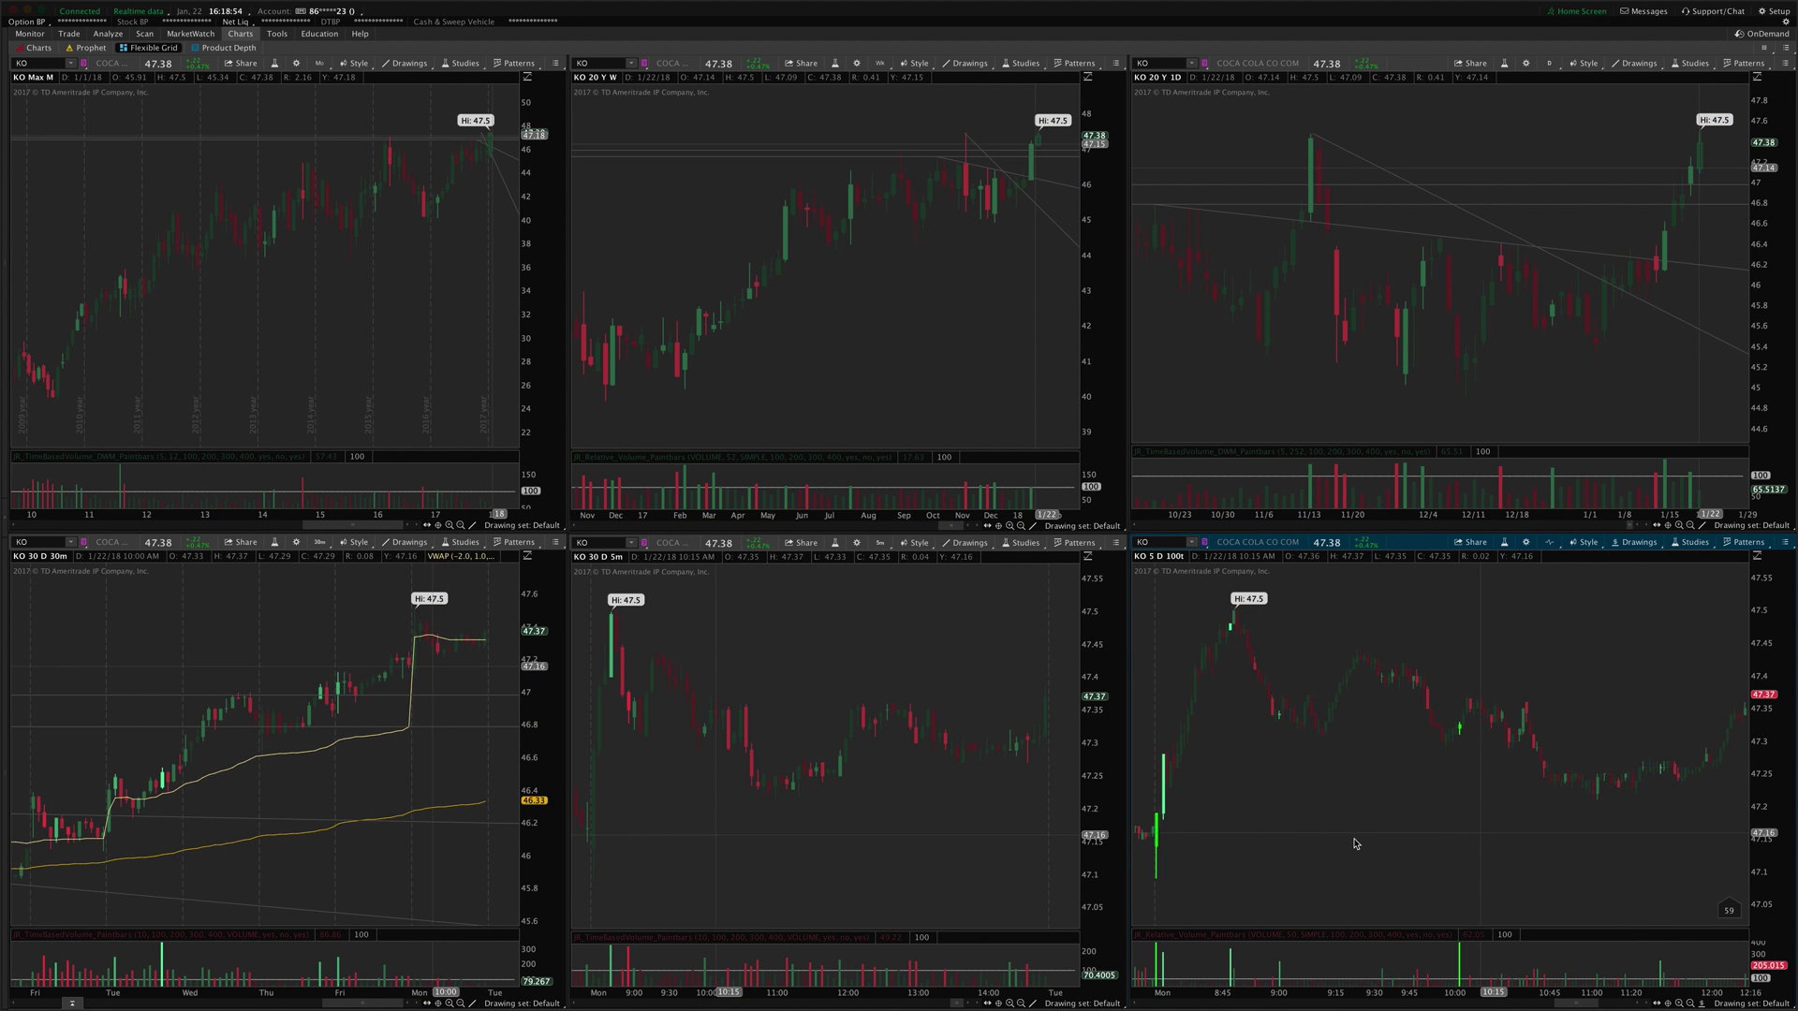
{"action": "left_click_drag", "start_coordinate": [1145, 848], "coordinate": [1616, 831]}
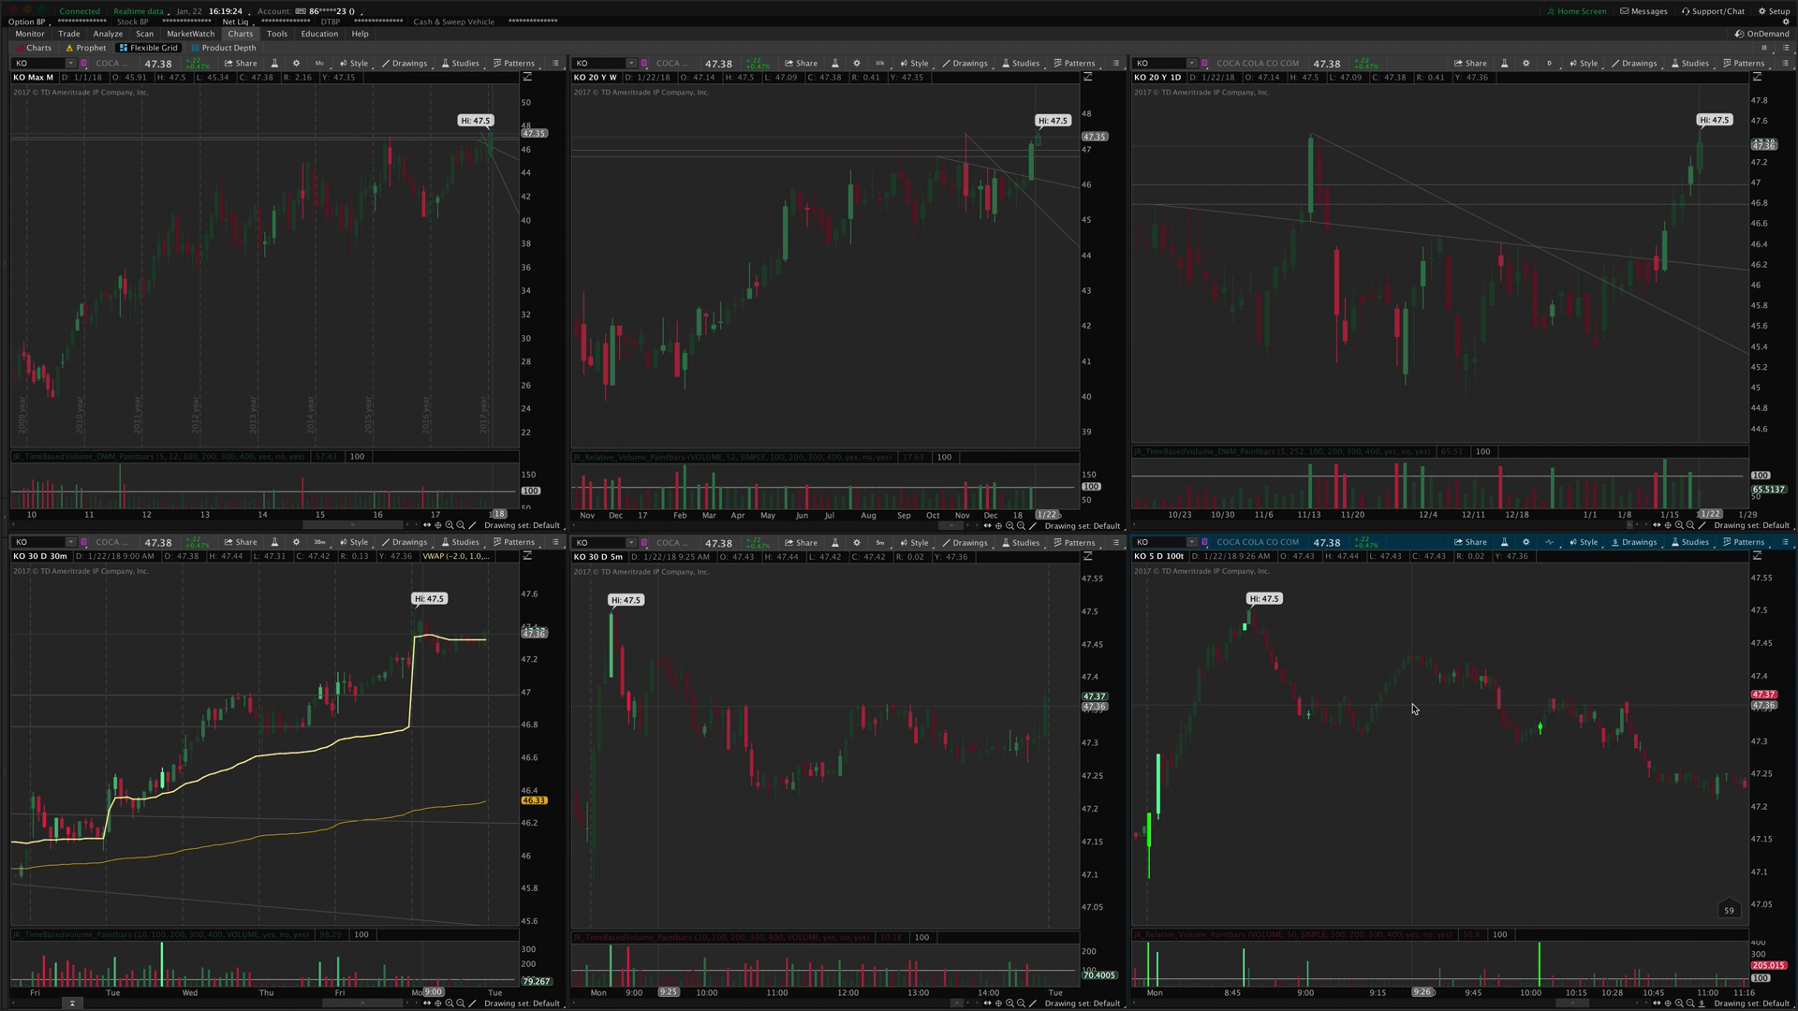
{"action": "scroll", "coordinate": [1460, 843], "scroll_direction": "down", "scroll_amount": 2}
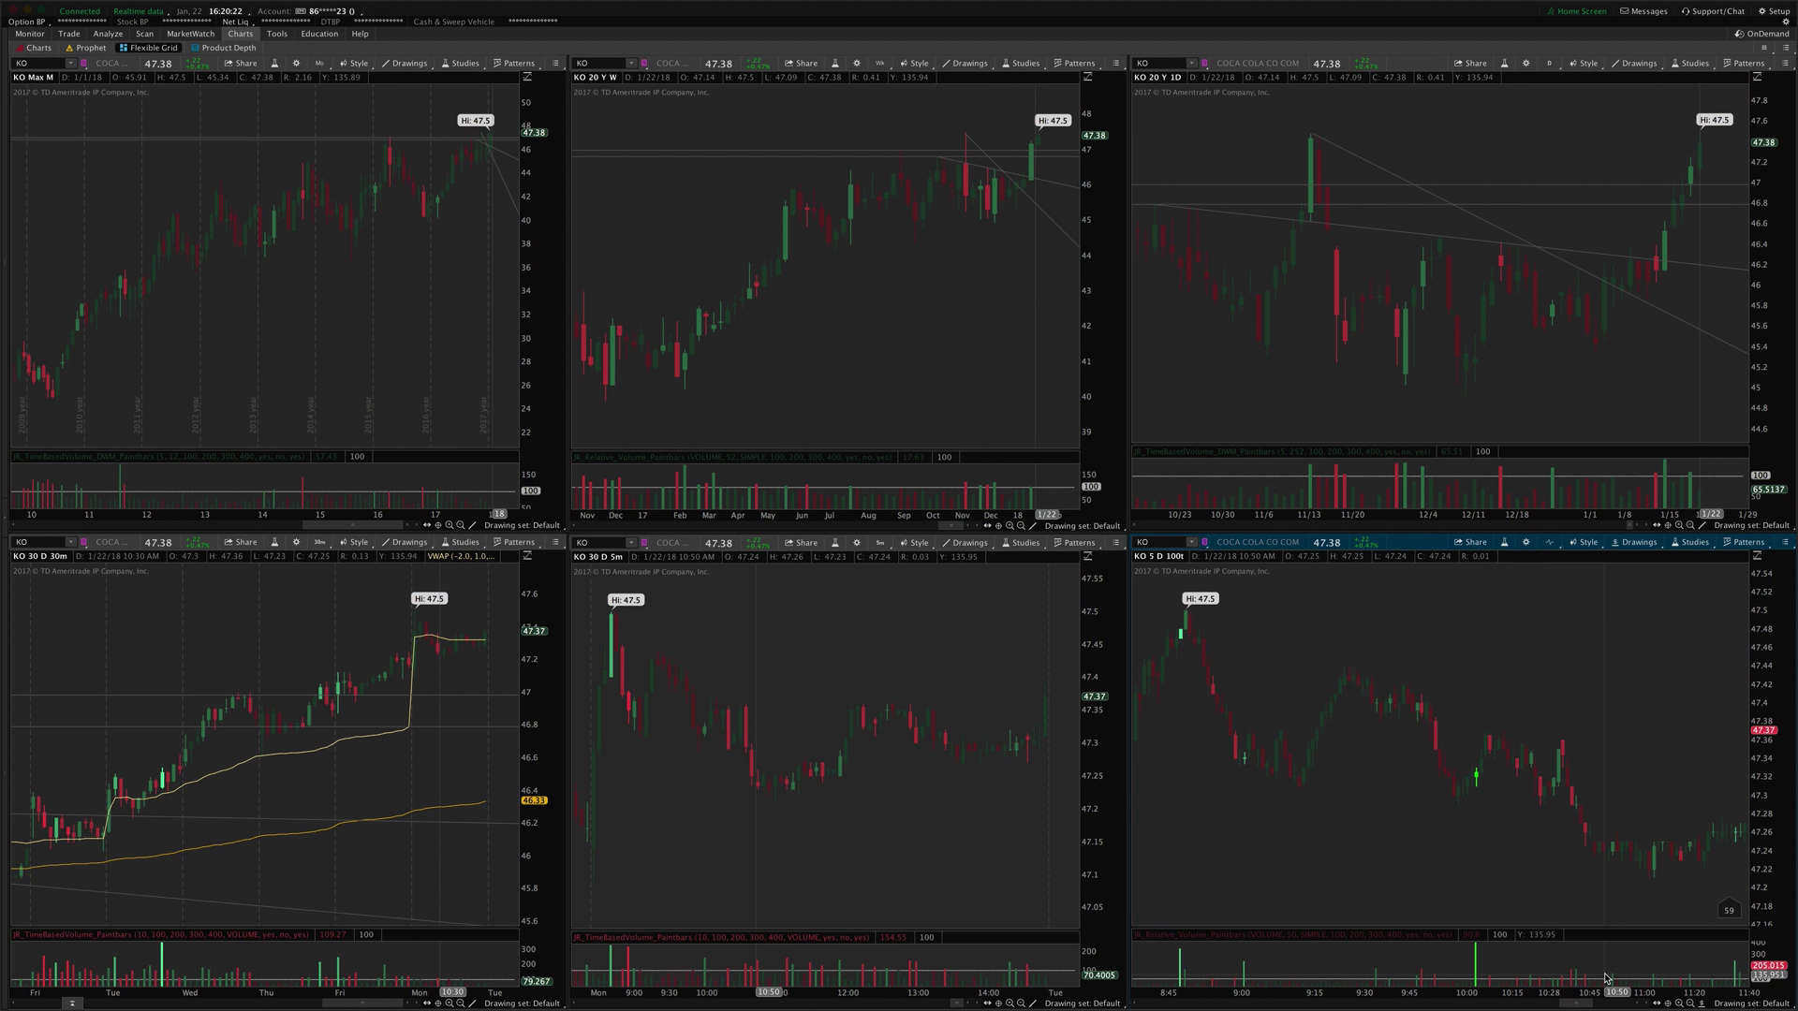
{"action": "scroll", "coordinate": [1327, 843], "scroll_direction": "down", "scroll_amount": 5}
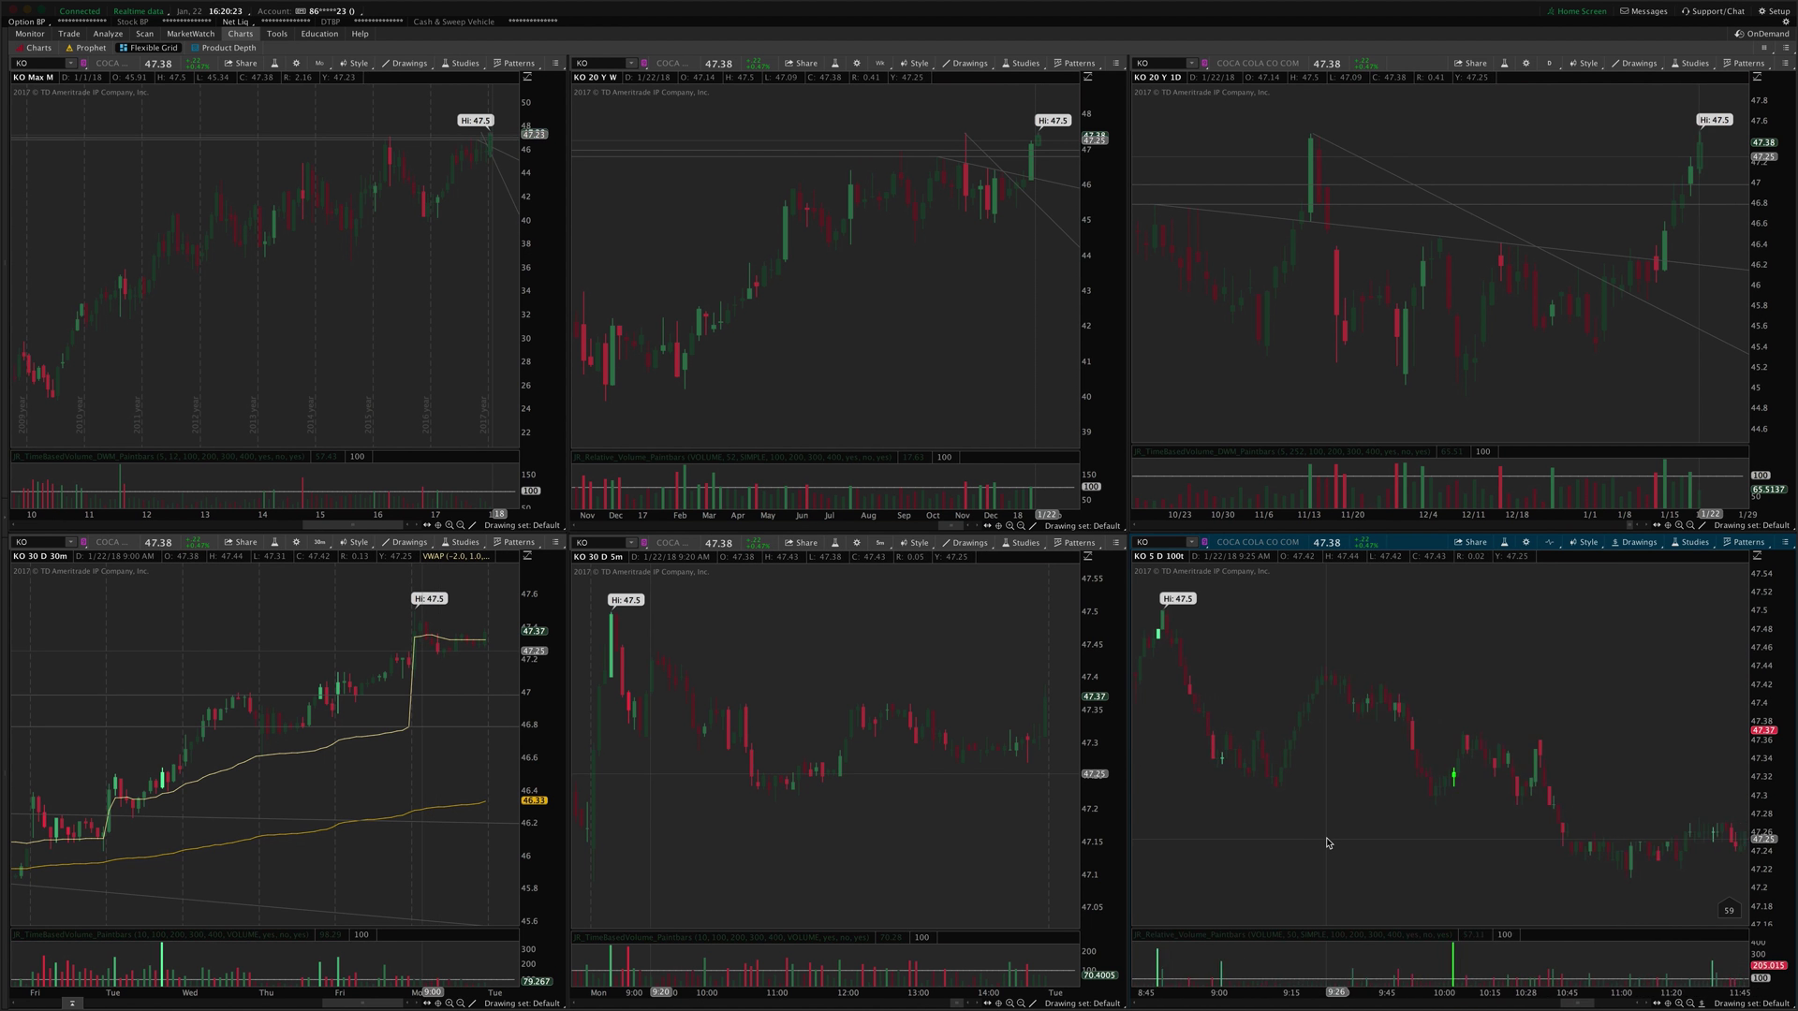
{"action": "scroll", "coordinate": [1327, 843], "scroll_direction": "down", "scroll_amount": 5}
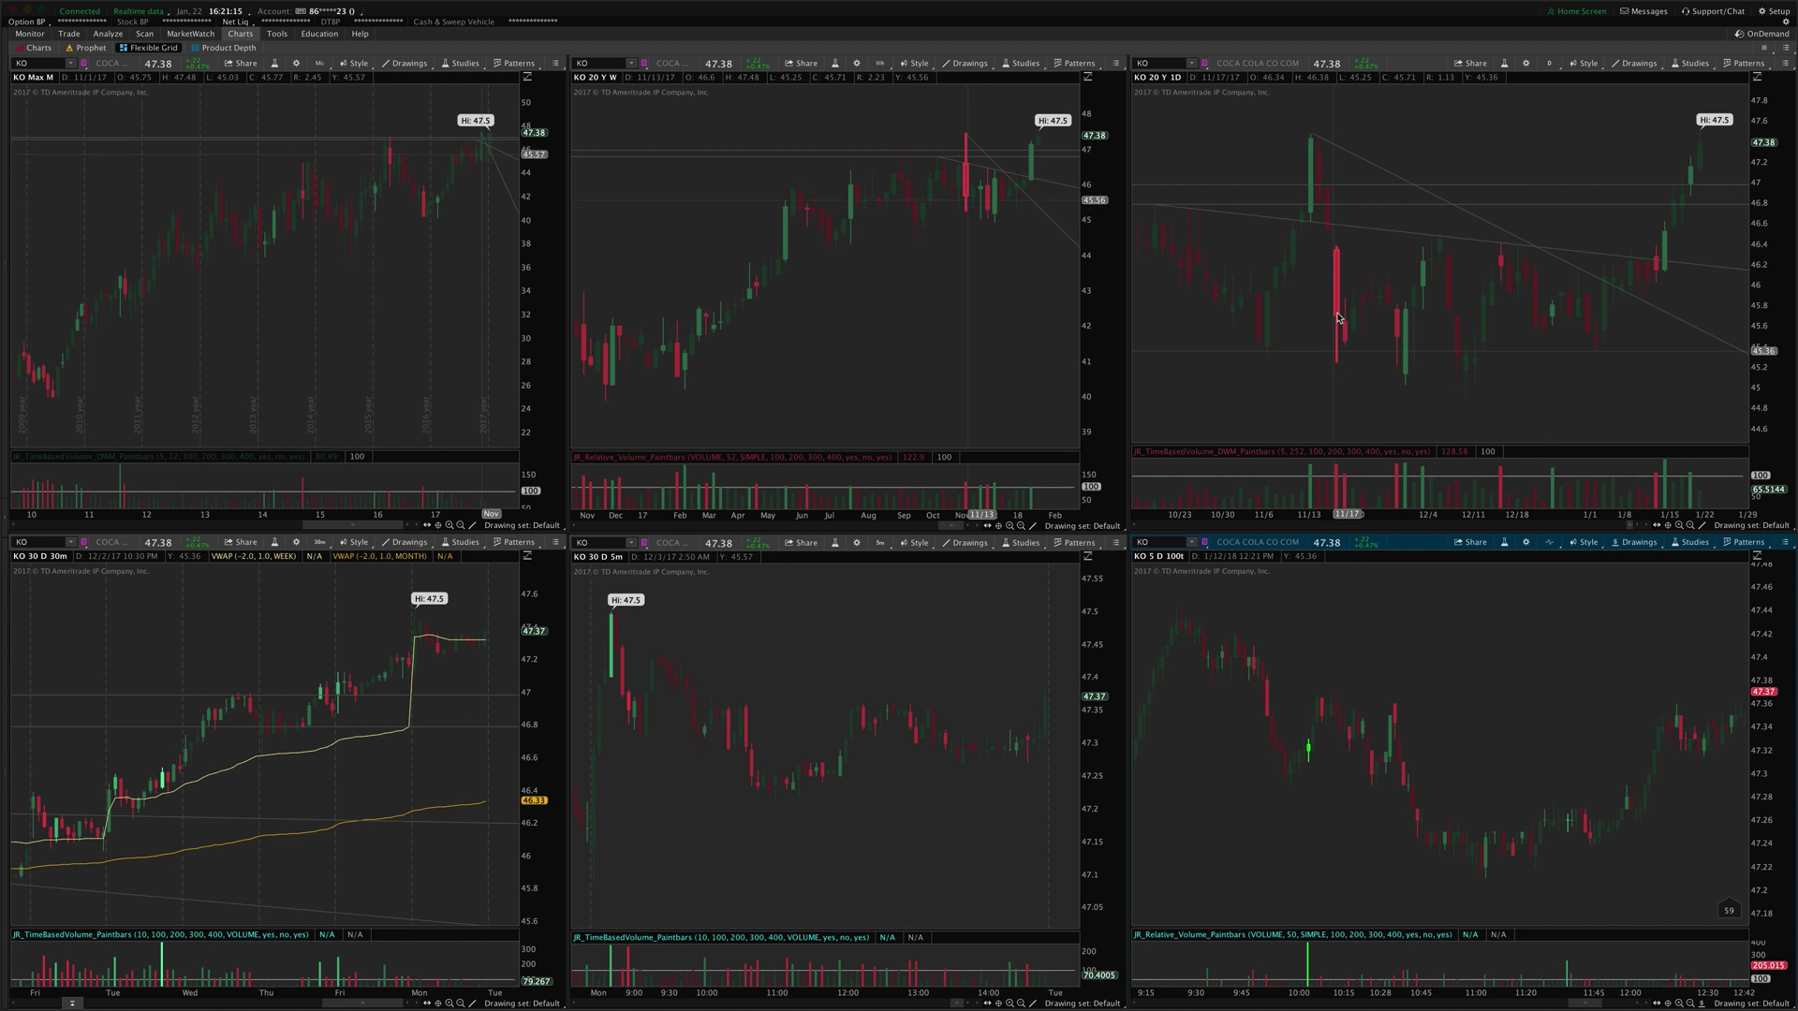
- Compare high-volume bars on the daily chart back to the previous summer with those around Monday's open on the 100-tick chart
{"action": "left_click_drag", "start_coordinate": [1498, 440], "coordinate": [1311, 509]}
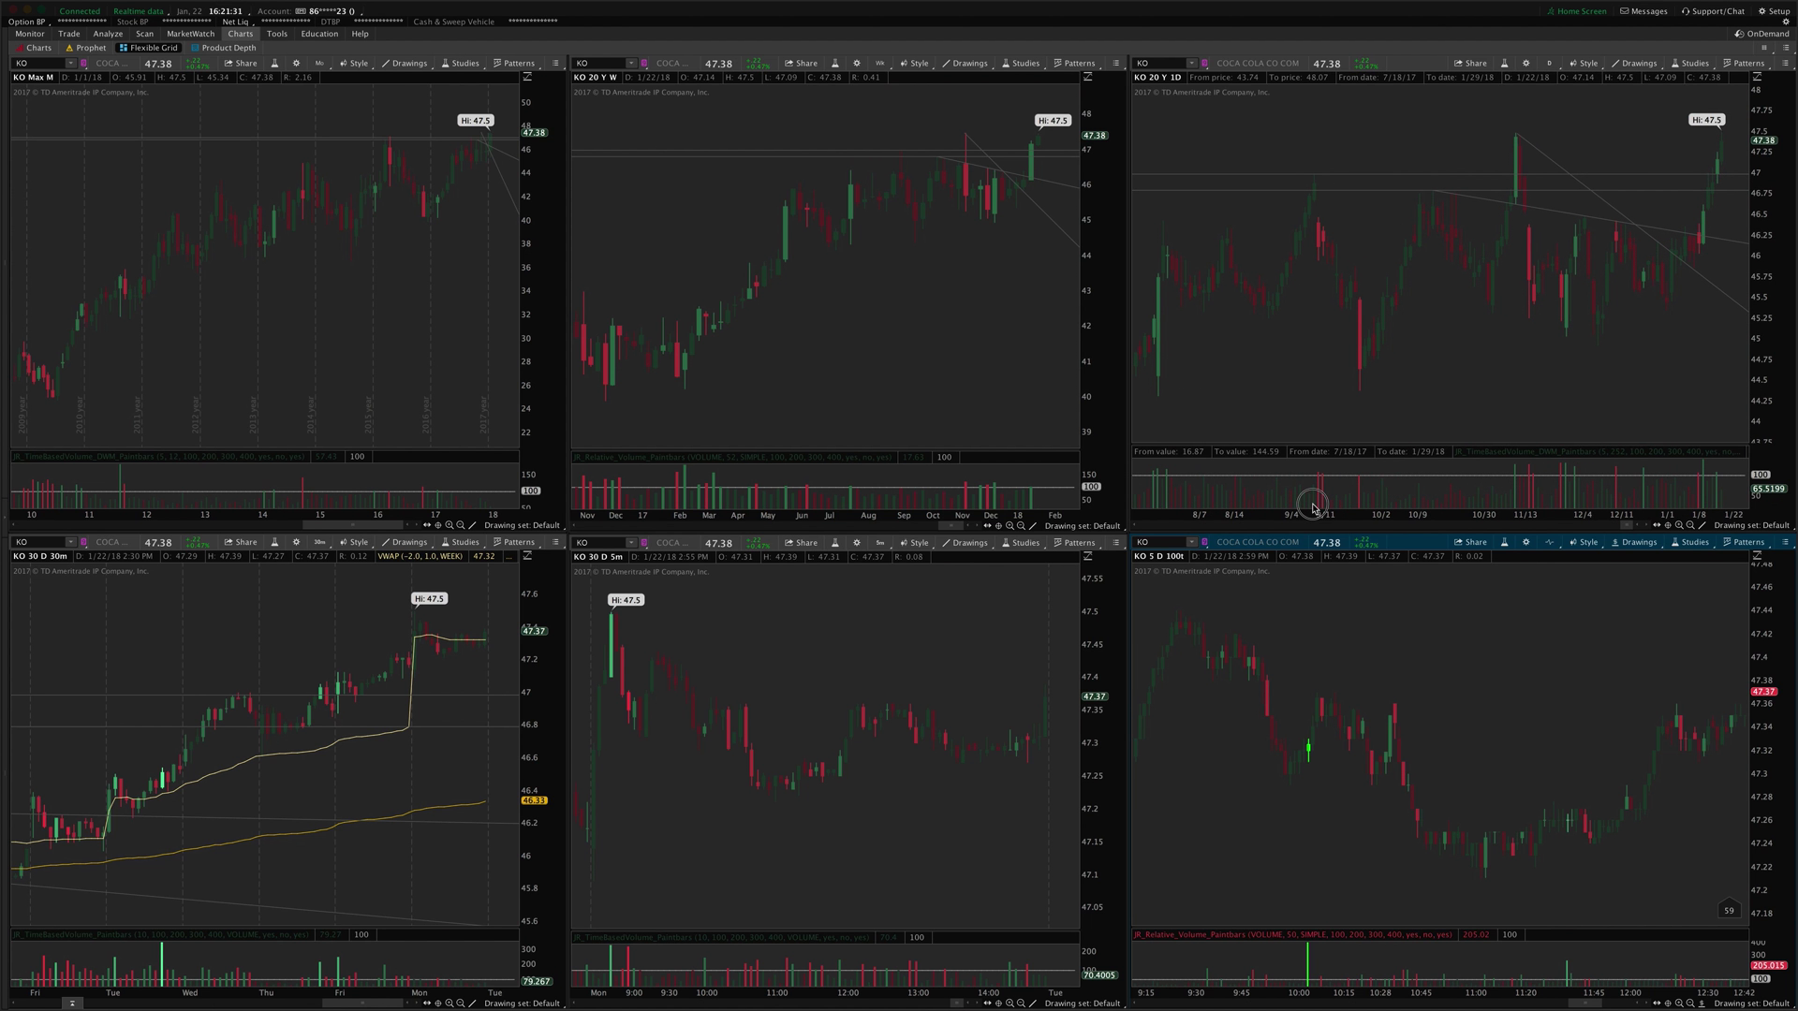
{"action": "left_click_drag", "start_coordinate": [1312, 508], "coordinate": [1312, 508]}
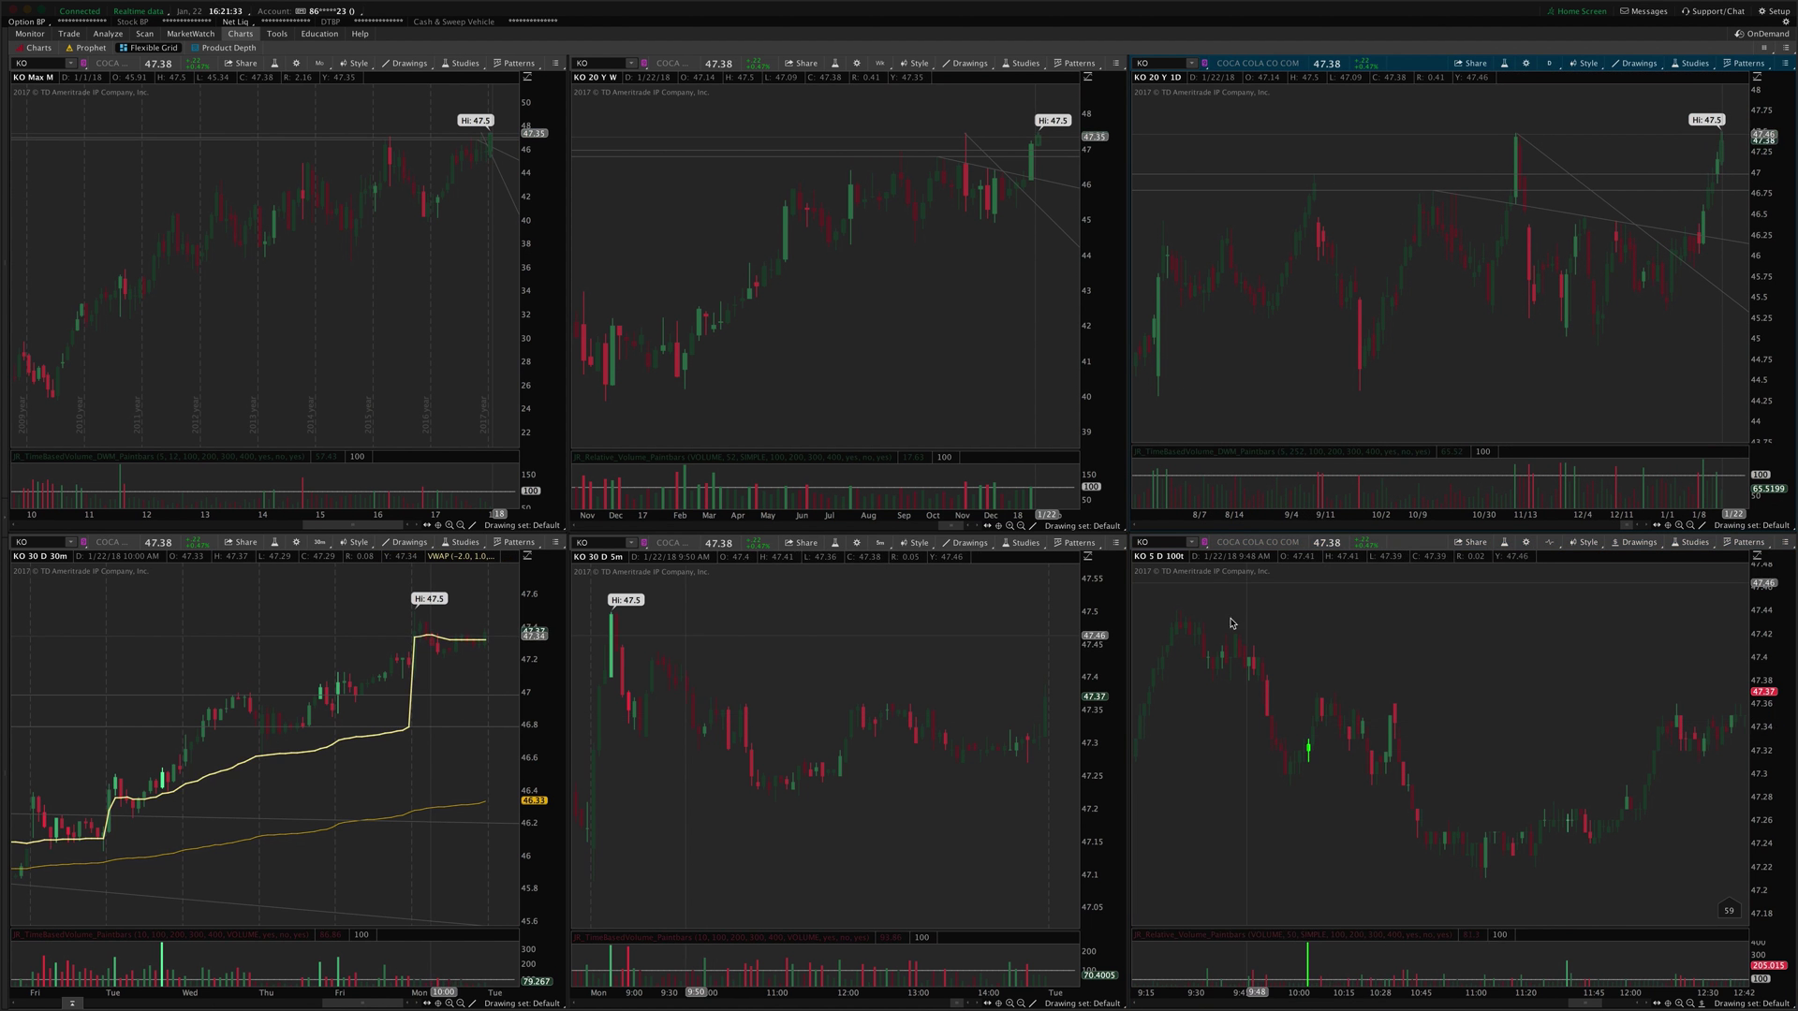
{"action": "left_click_drag", "start_coordinate": [1297, 976], "coordinate": [1399, 958]}
{"action": "left_click_drag", "start_coordinate": [1250, 740], "coordinate": [1424, 761]}
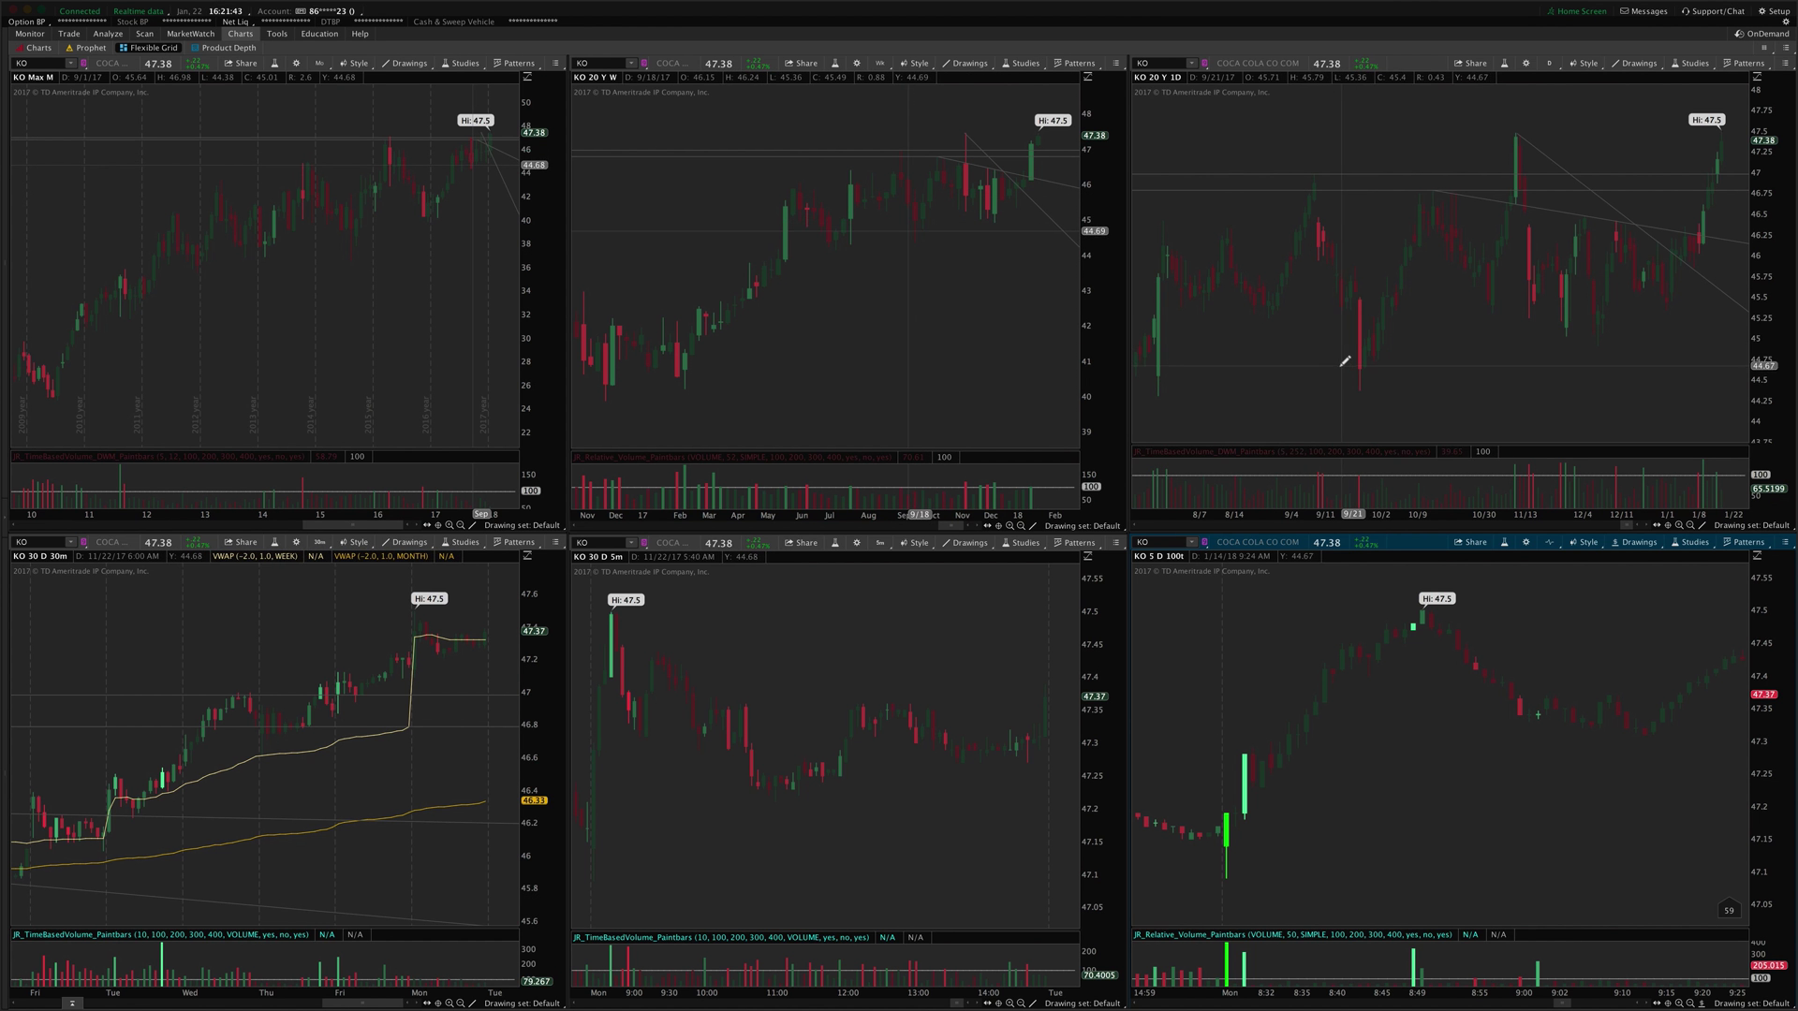
{"action": "mouse_move", "coordinate": [1341, 354]}
{"action": "left_mouse_down"}
{"action": "mouse_move", "coordinate": [1556, 389]}
{"action": "mouse_move", "coordinate": [1636, 352]}
{"action": "left_mouse_up"}
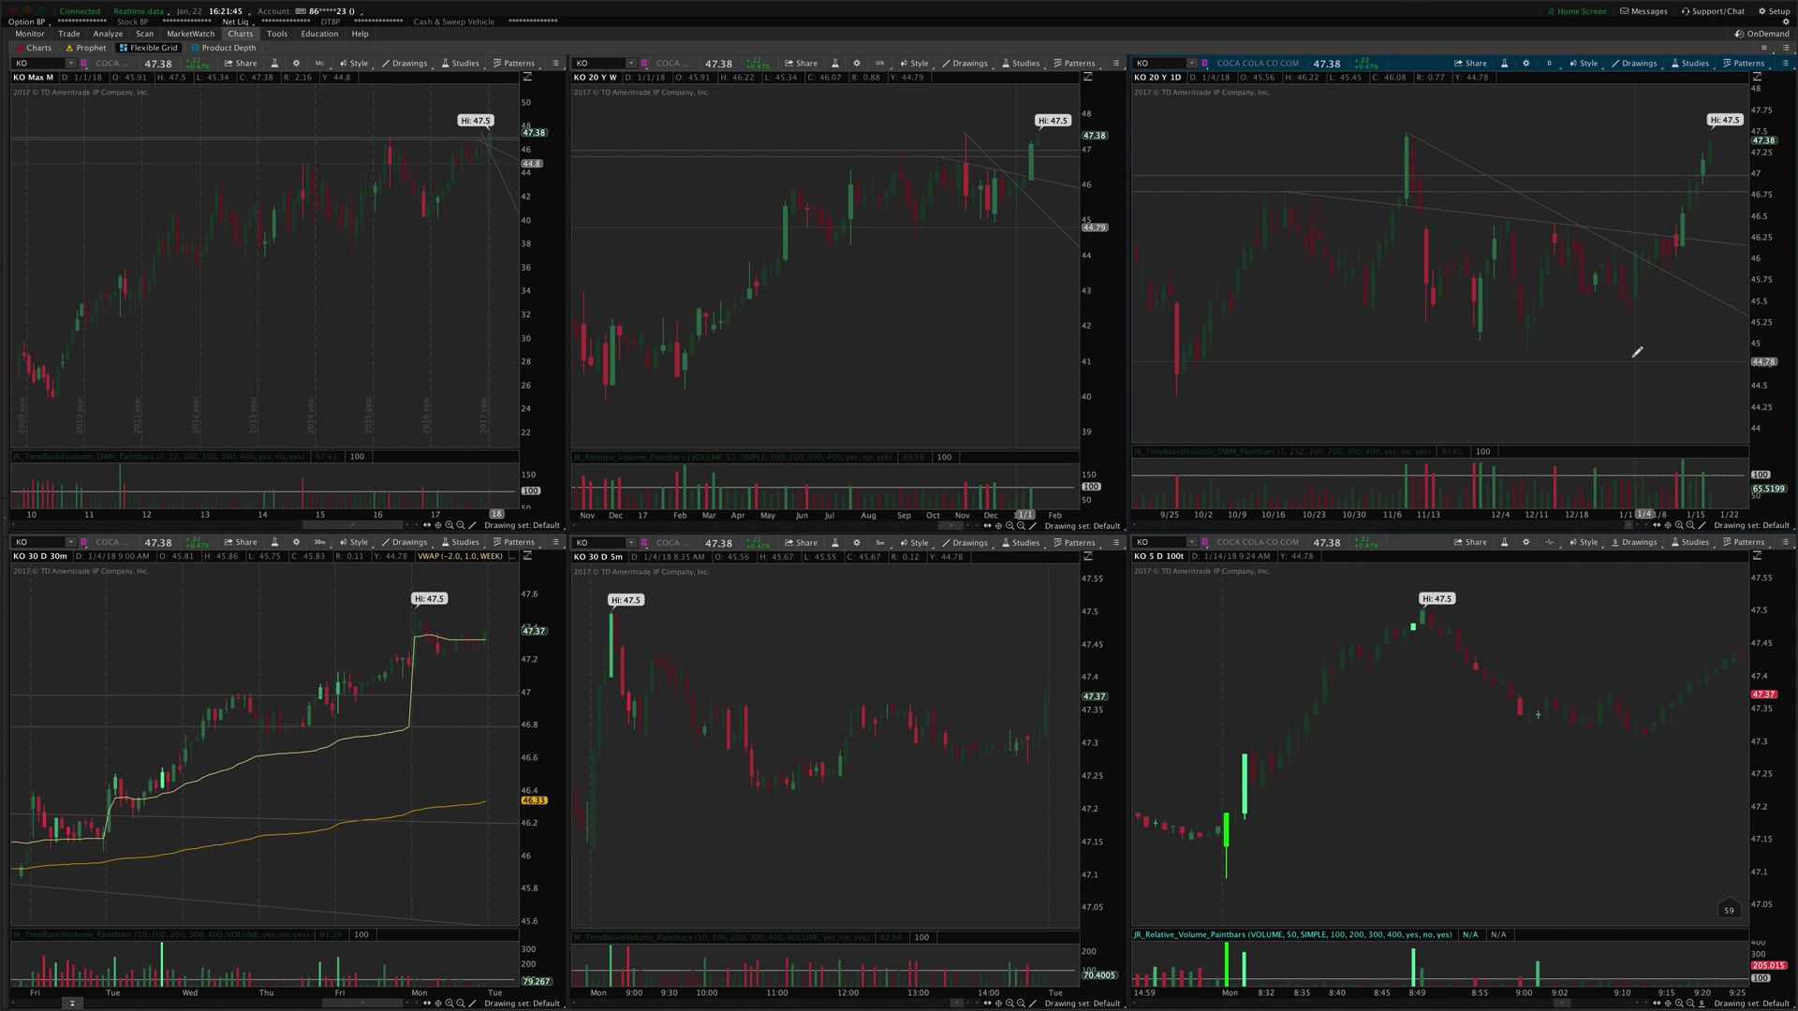